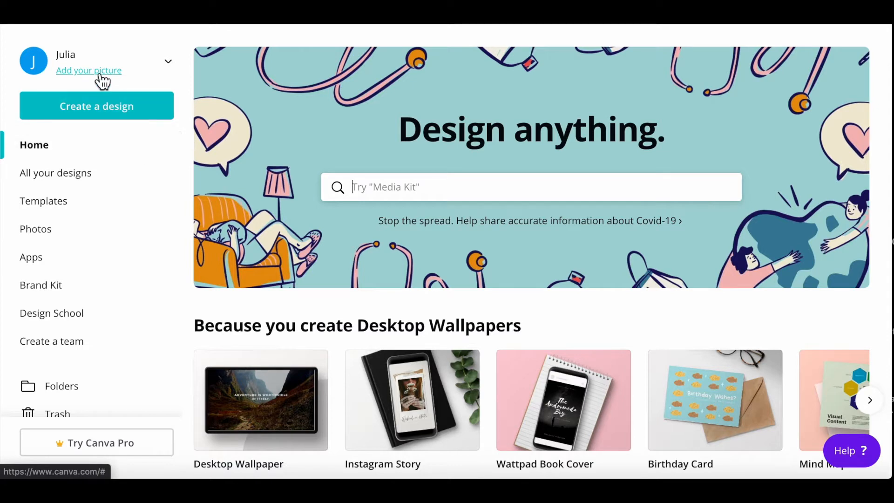
Step: Create a new Desktop Wallpaper design from the suggested design types
left_click(97, 114)
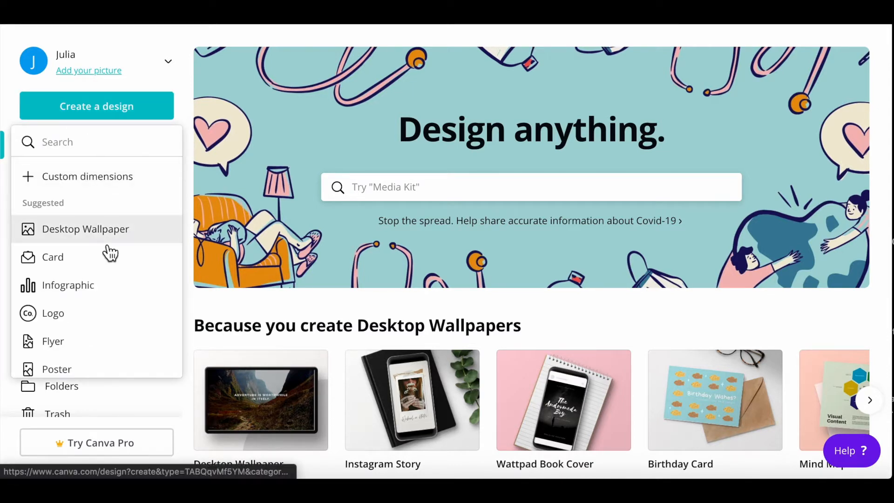
scroll(110, 254, "down", 2)
scroll(110, 253, "up", 1)
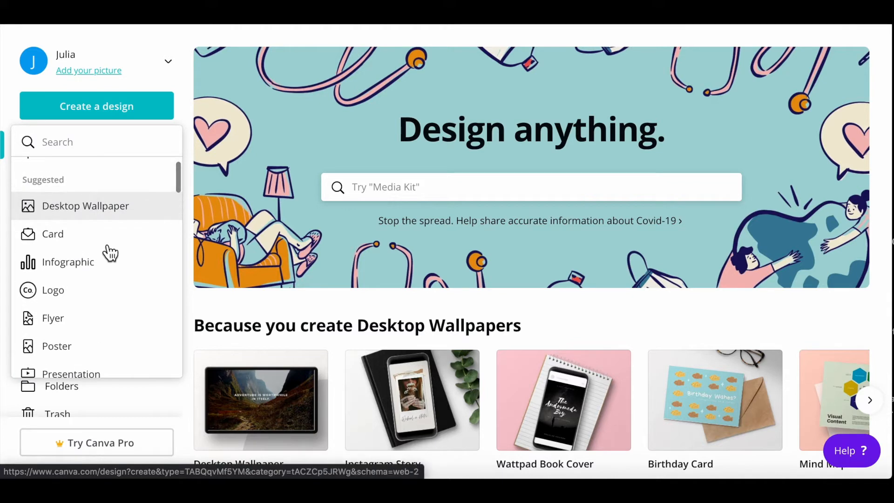
scroll(111, 254, "down", 1)
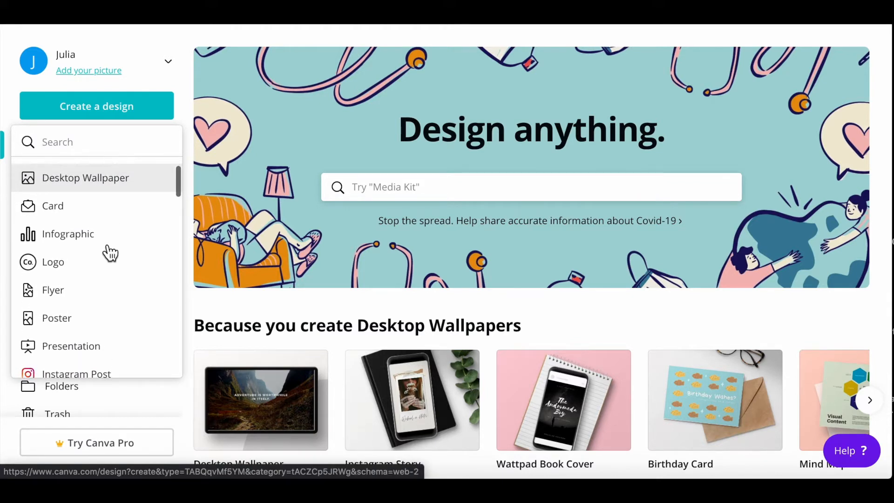
scroll(111, 254, "down", 3)
scroll(111, 253, "down", 6)
scroll(110, 254, "down", 4)
scroll(110, 254, "down", 2)
scroll(111, 253, "up", 7)
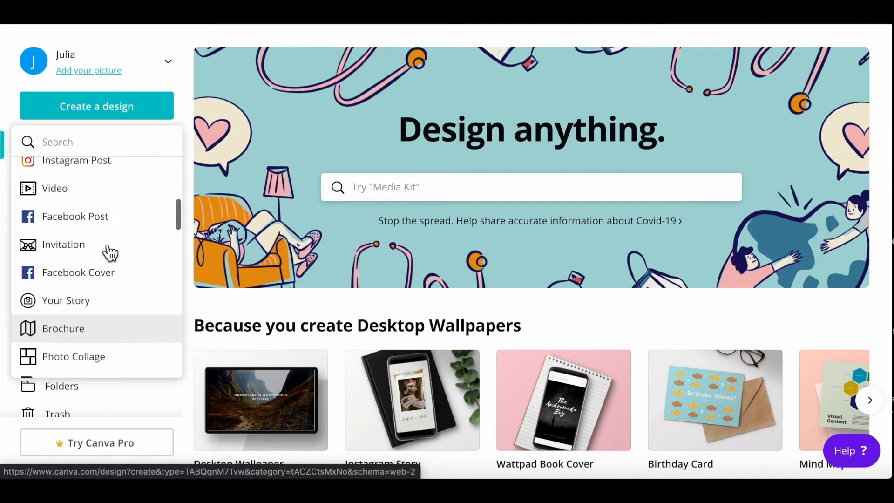
scroll(110, 254, "up", 5)
scroll(111, 254, "up", 5)
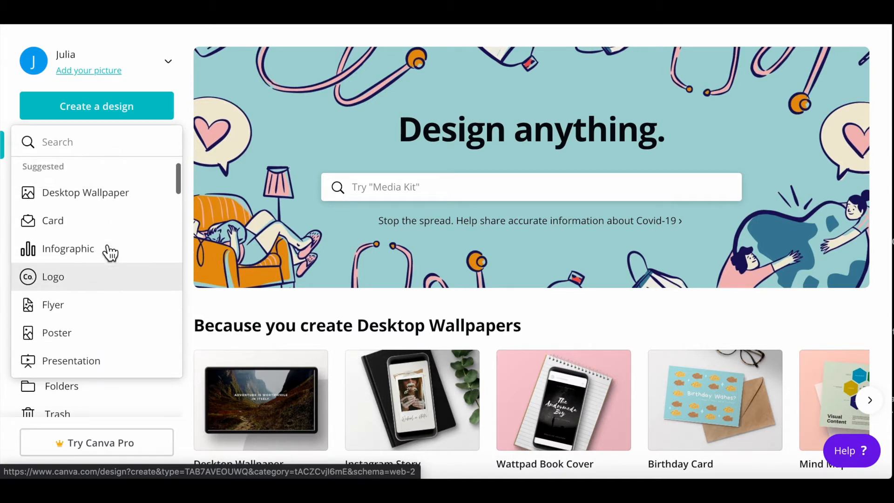
scroll(111, 254, "up", 2)
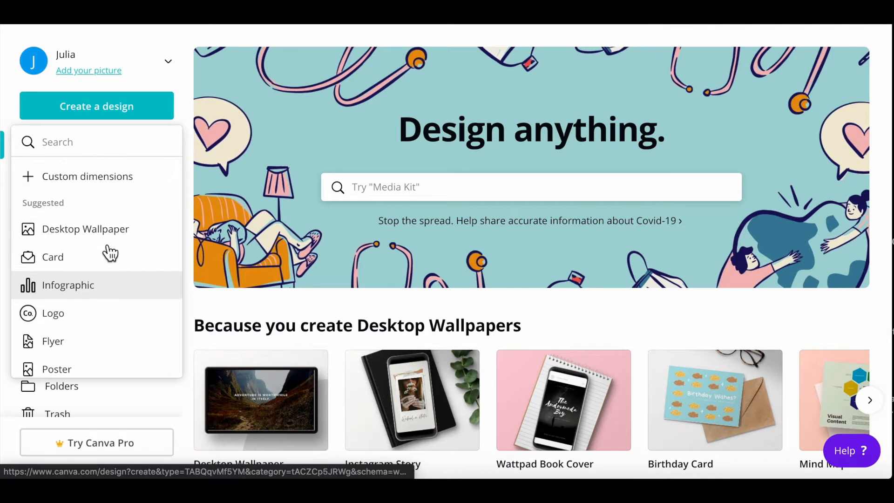
left_click(104, 230)
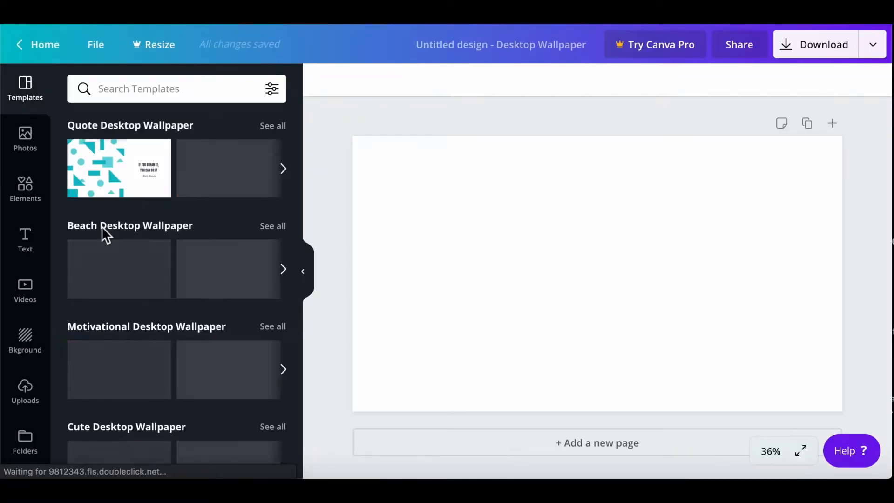
Step: Examine the desktop wallpaper templates by category and in the list of all results
scroll(205, 217, "down", 3)
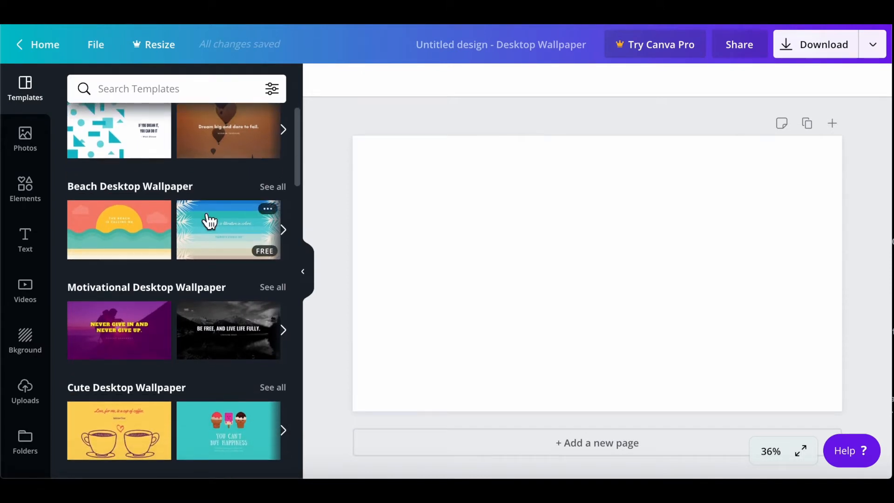
scroll(207, 220, "up", 2)
scroll(205, 219, "down", 5)
scroll(203, 212, "down", 3)
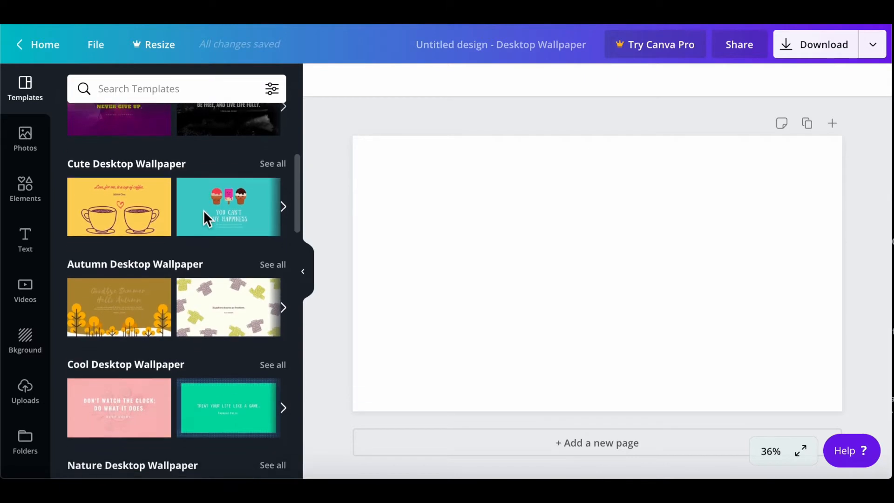
scroll(203, 210, "down", 5)
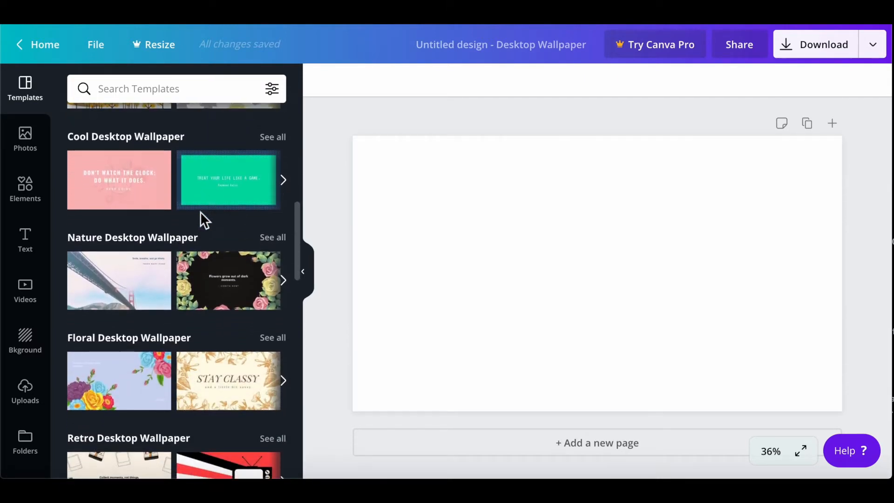
scroll(172, 242, "down", 3)
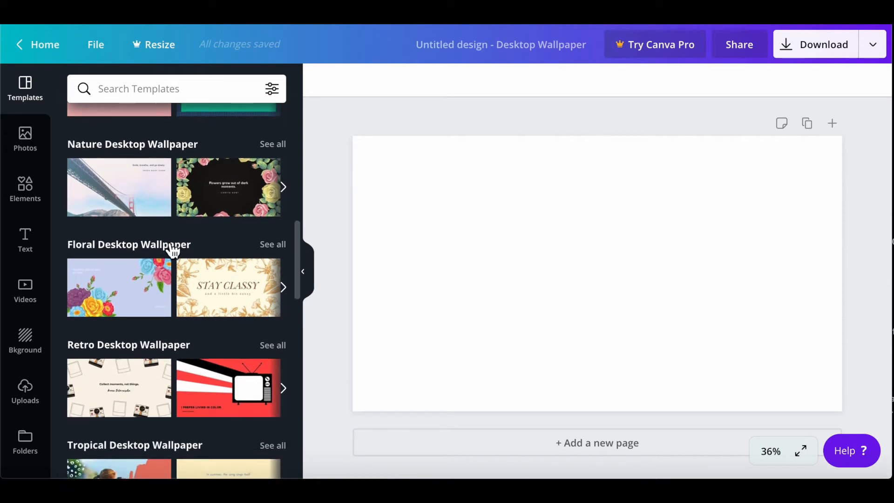
scroll(172, 251, "down", 5)
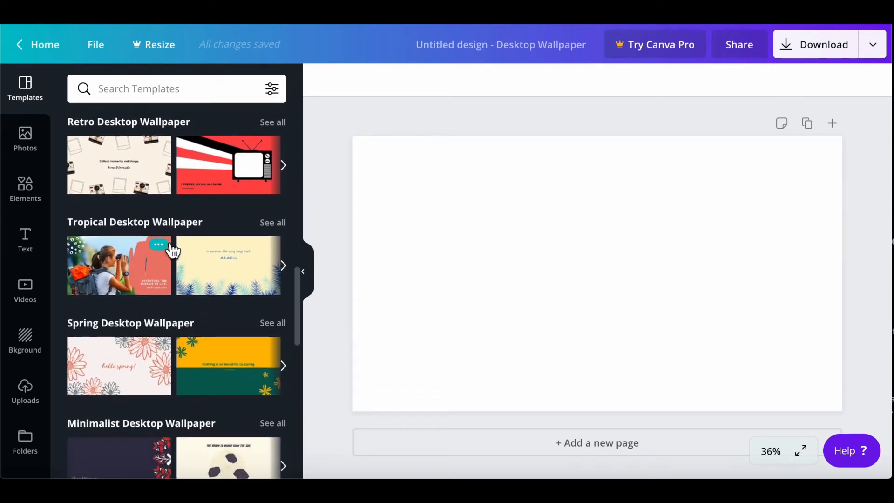
scroll(172, 251, "down", 12)
scroll(172, 252, "down", 10)
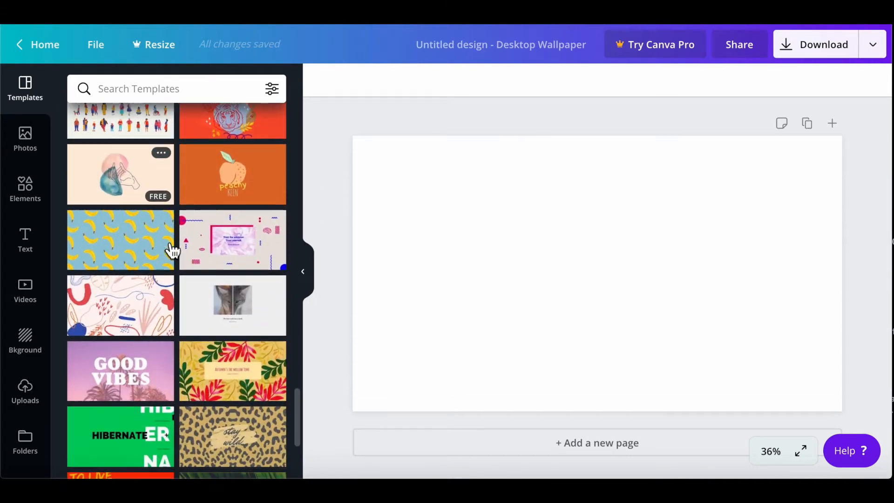
scroll(172, 252, "down", 2)
scroll(170, 246, "up", 6)
scroll(167, 240, "up", 16)
scroll(167, 240, "down", 20)
scroll(171, 250, "up", 2)
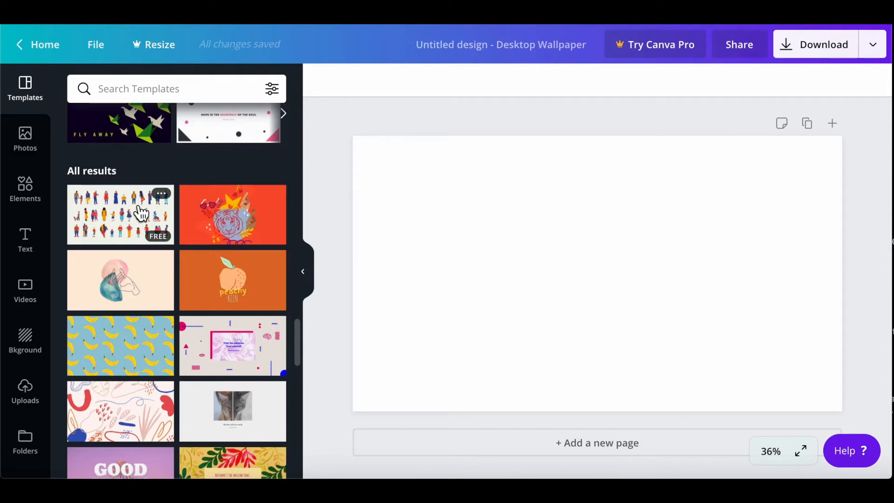
scroll(141, 214, "up", 7)
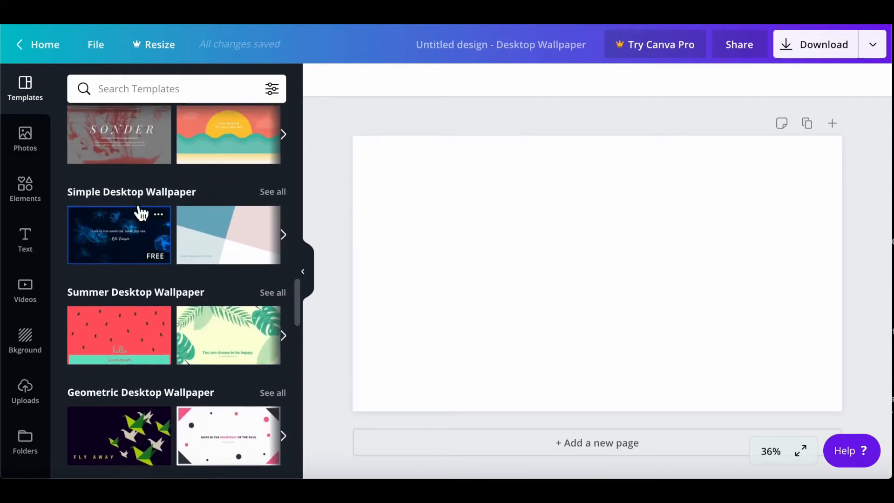
scroll(141, 213, "up", 3)
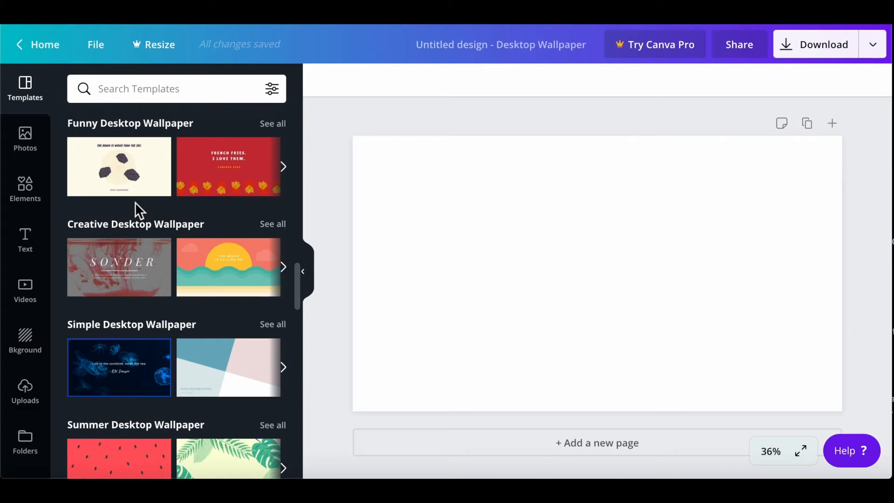
Step: Apply the free floral "YOU ARE WORTH IT" template to the page and collapse the template browser
scroll(135, 202, "down", 10)
left_click(242, 237)
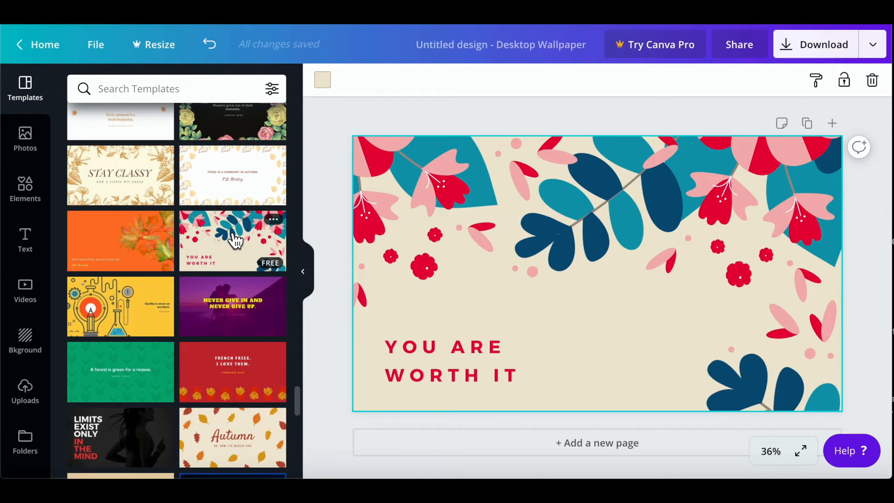
left_click(306, 270)
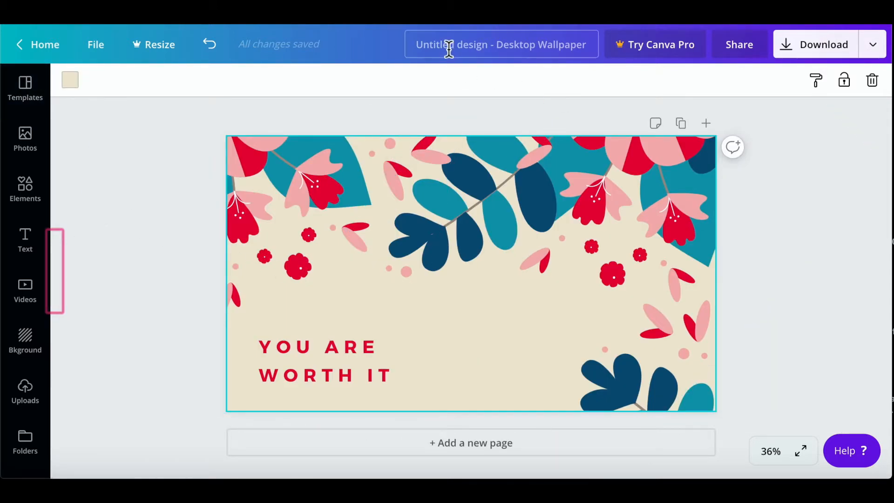
Step: Rename the design as My Wallpaper
left_click(419, 46)
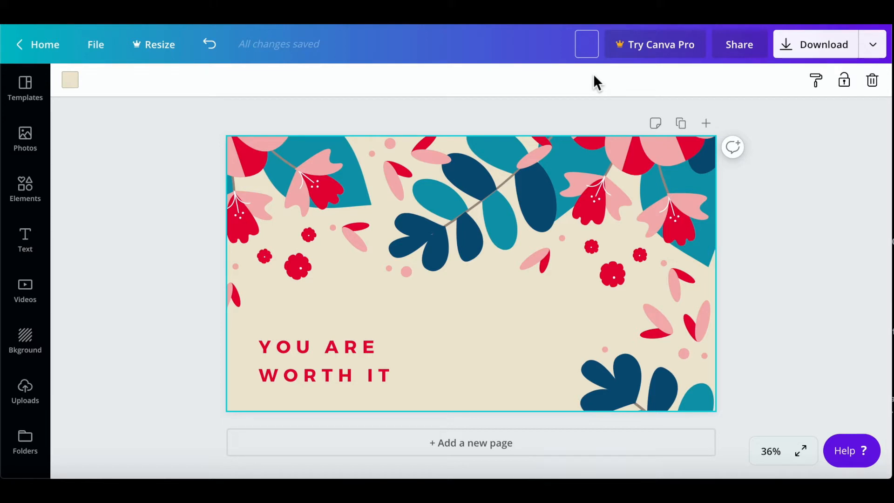
type("My Wall")
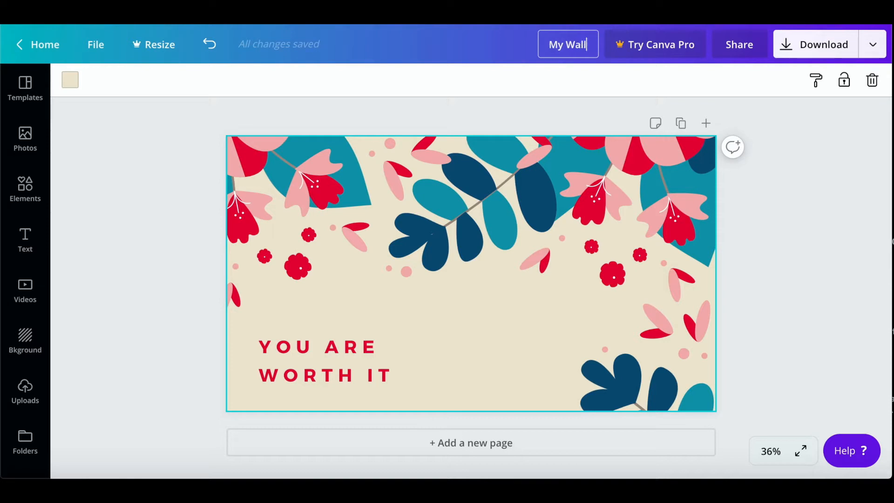
type("paper")
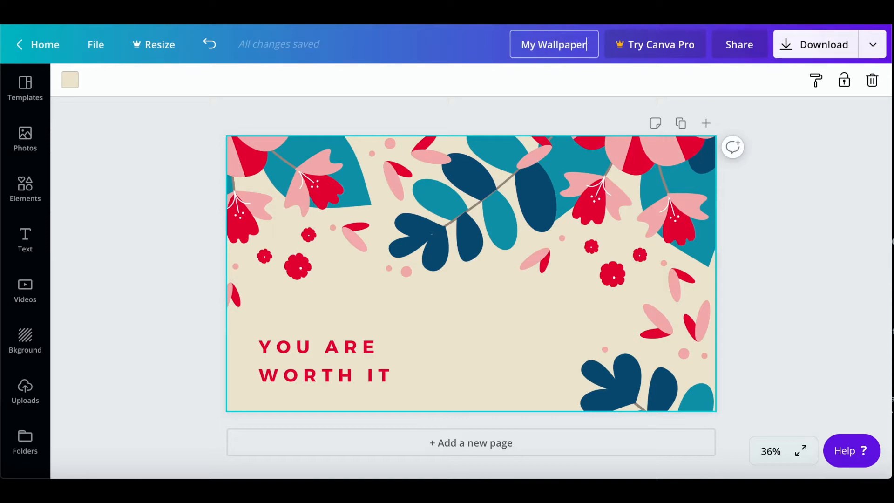
key("Return")
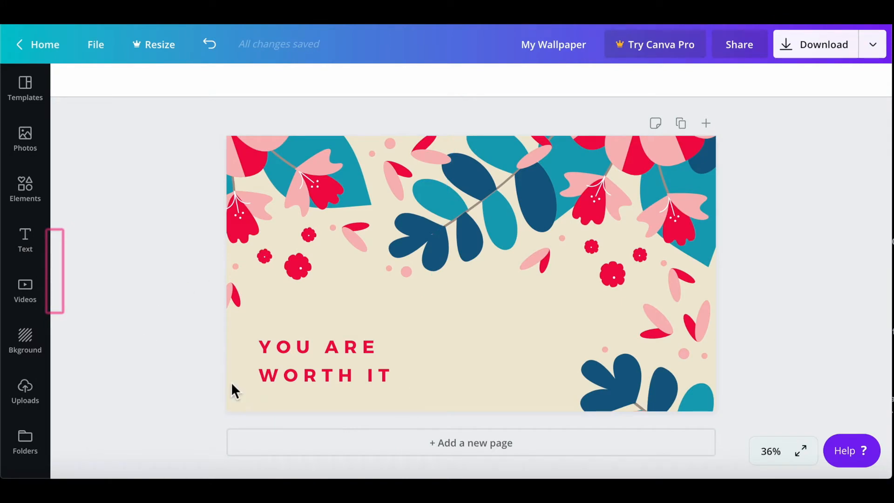
Step: Delete the word IT from the "YOU ARE WORTH IT" text, re-enter it and deselect the text box
left_click(357, 353)
left_click(394, 373)
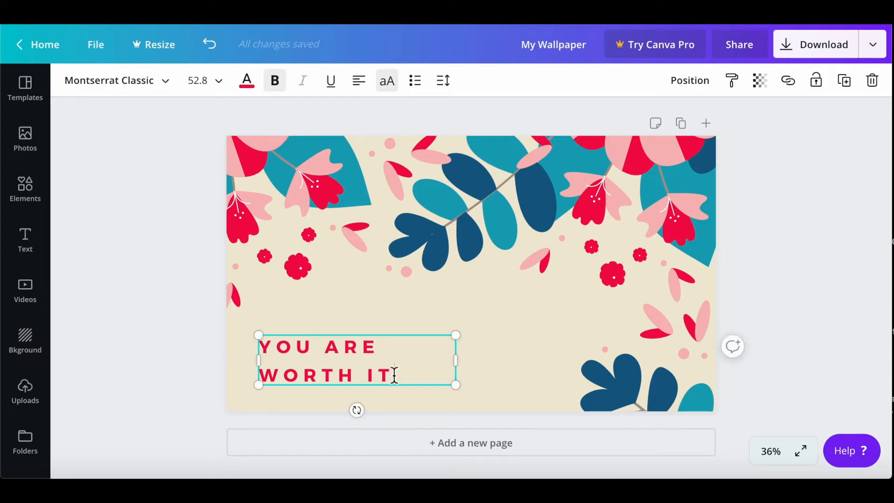
key("BackSpace")
key("BackSpace")
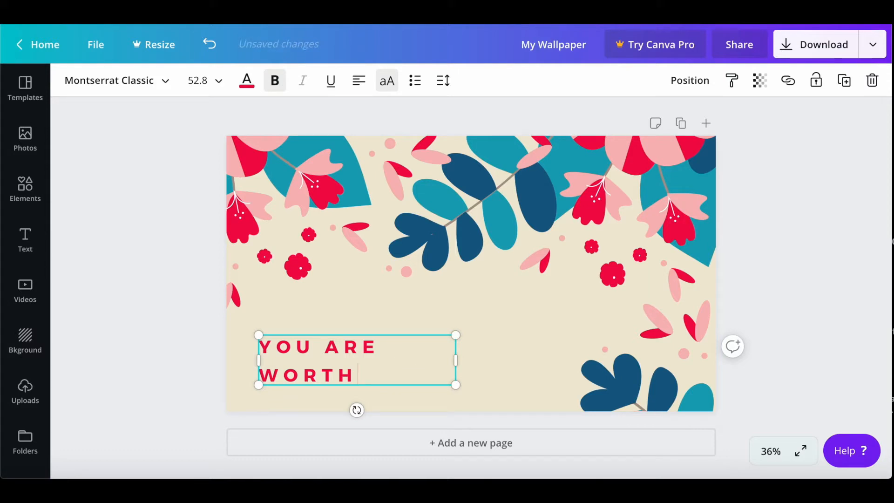
type("IT")
left_click(190, 315)
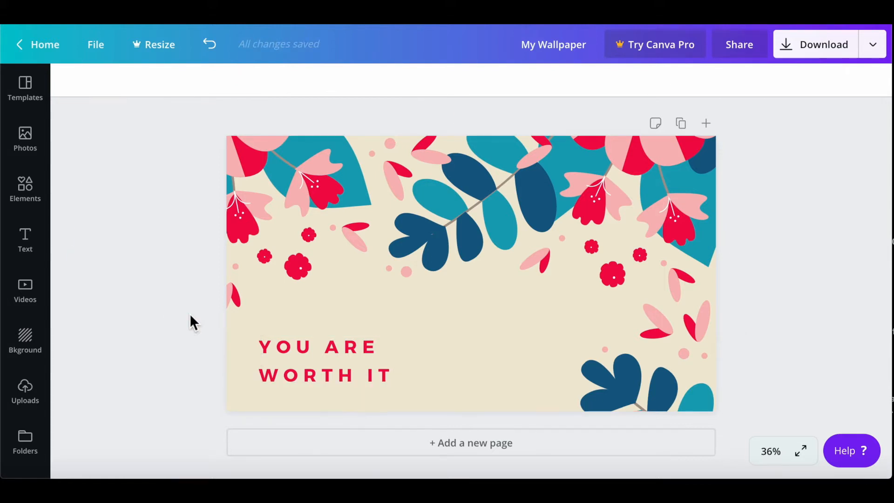
Step: Add a heading, a subheading and a body text box to the page
left_click(33, 241)
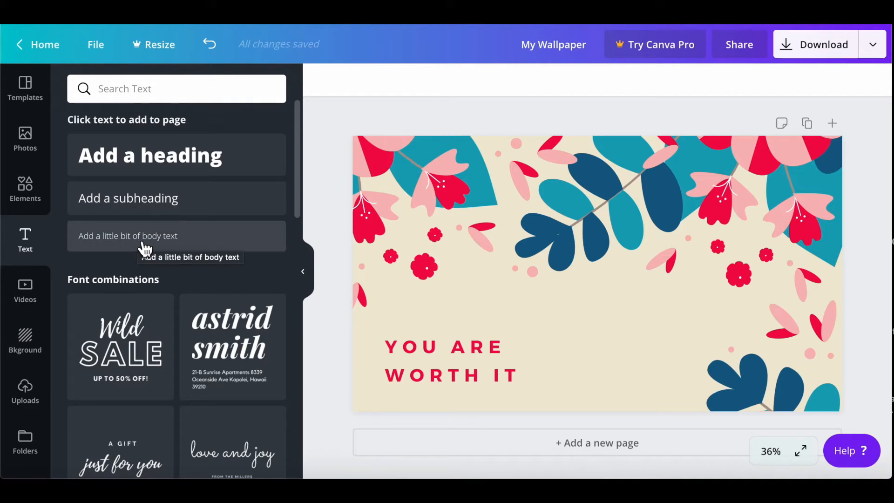
left_click(146, 161)
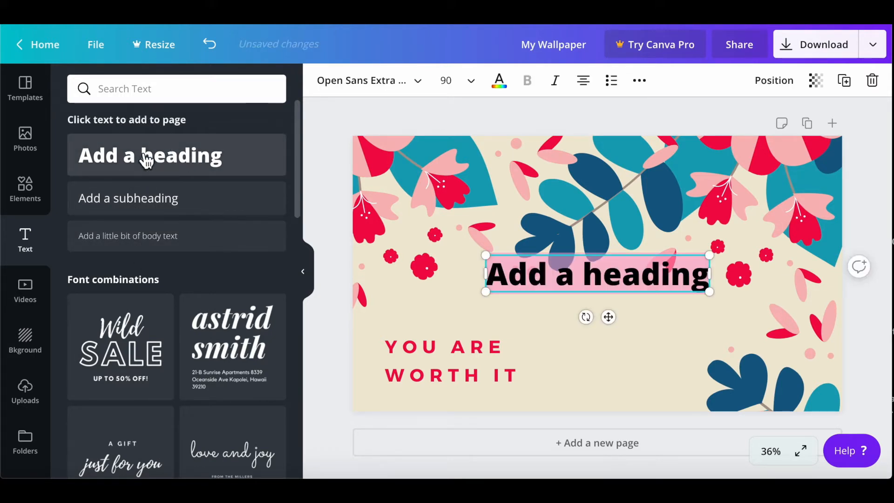
left_click(141, 203)
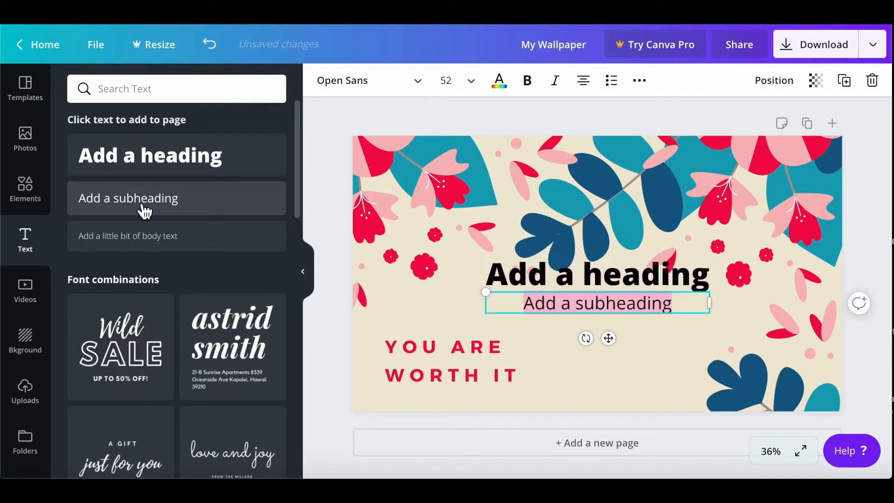
left_click(151, 241)
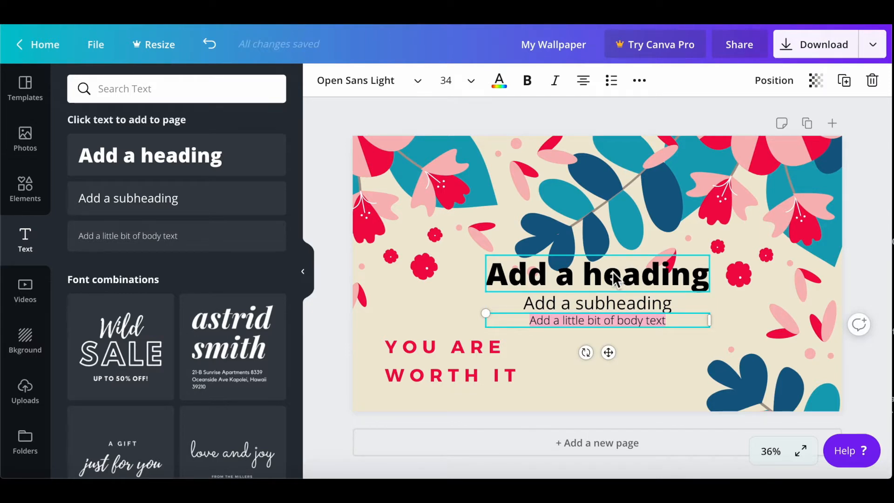
Step: Delete the subheading and the body text box, keeping only the new heading
left_click(613, 303)
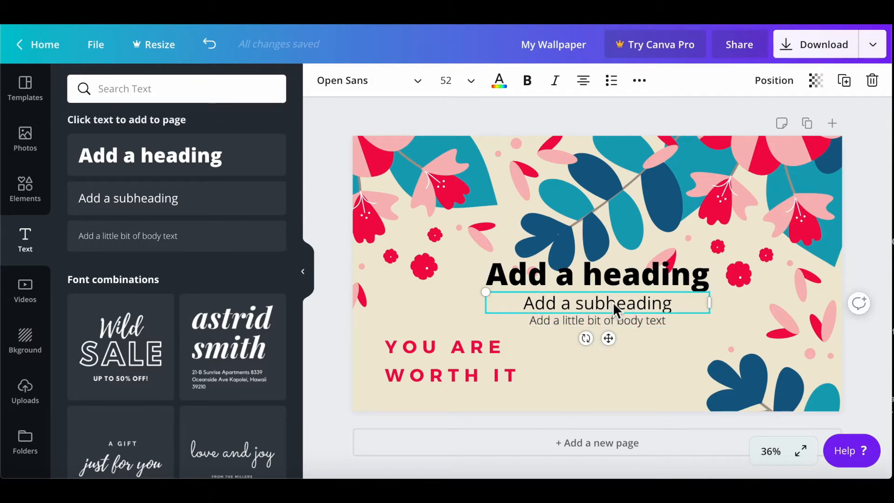
key("Delete")
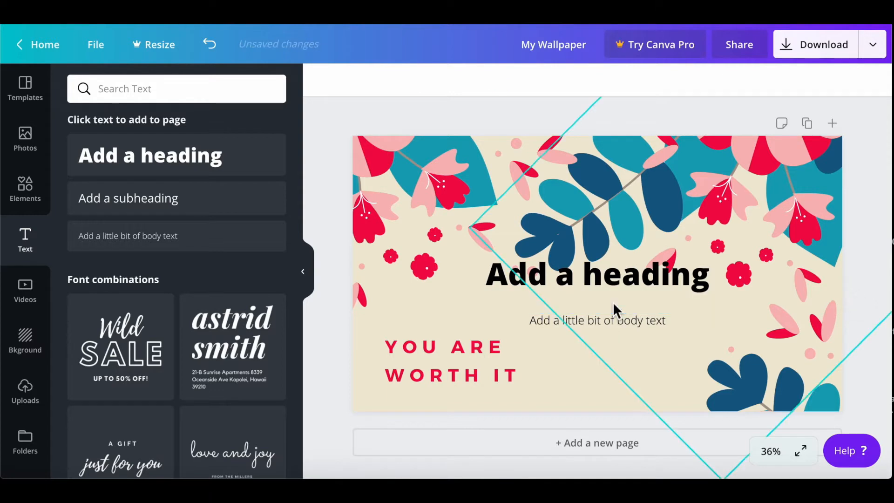
left_click(557, 321)
key("Delete")
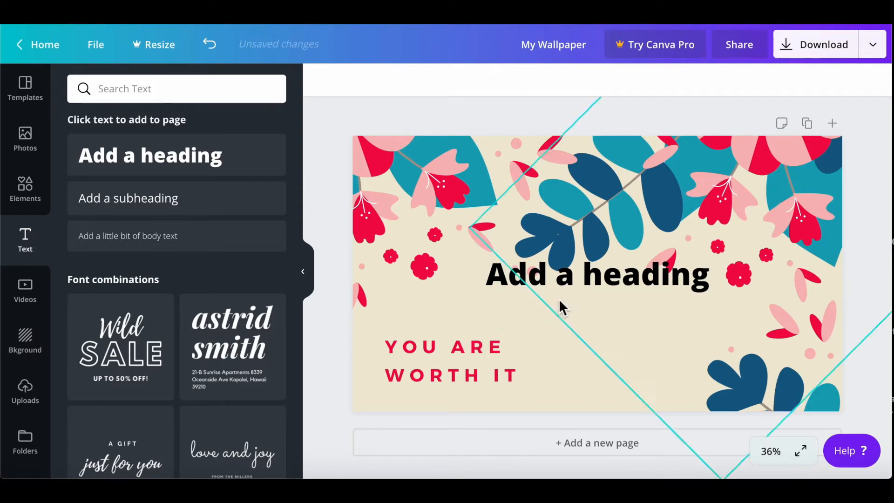
Step: Move the new heading slightly lower on the page and replace its placeholder text with a first name in capitals
left_click_drag(565, 282, 562, 304)
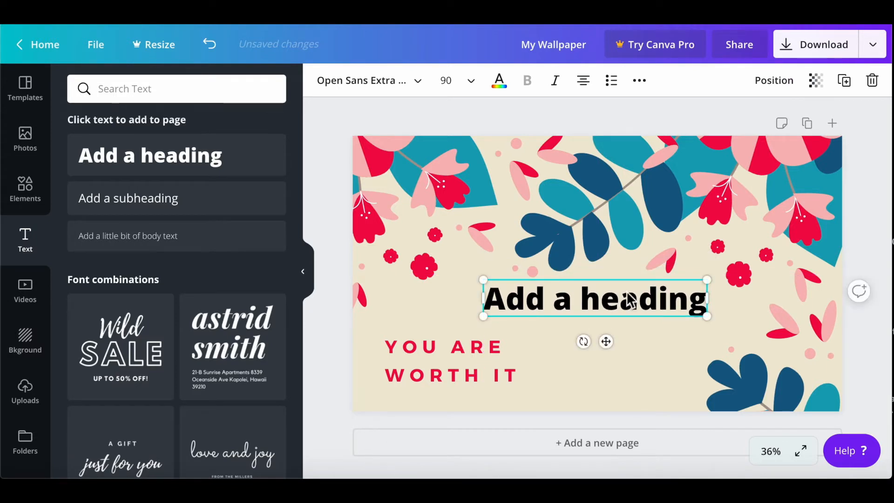
double_click(646, 300)
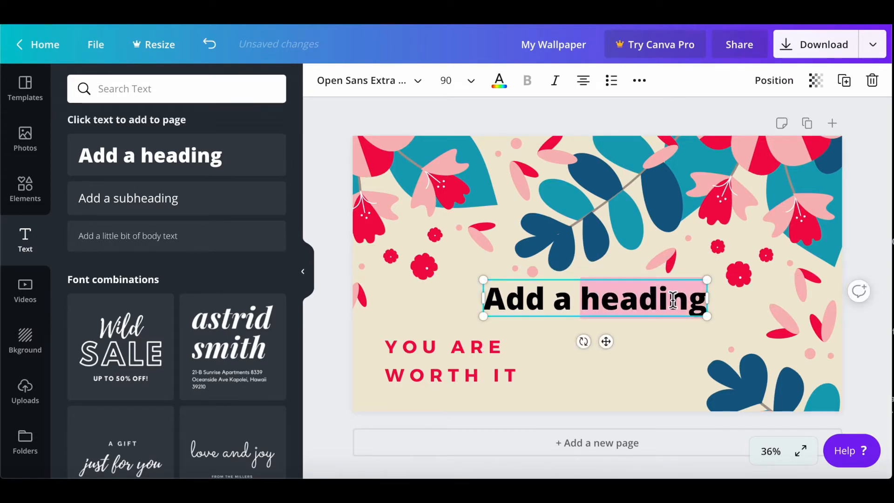
key("BackSpace")
key("BackSpace")
key("BackSpace")
key("BackSpace")
key("BackSpace")
key("BackSpace")
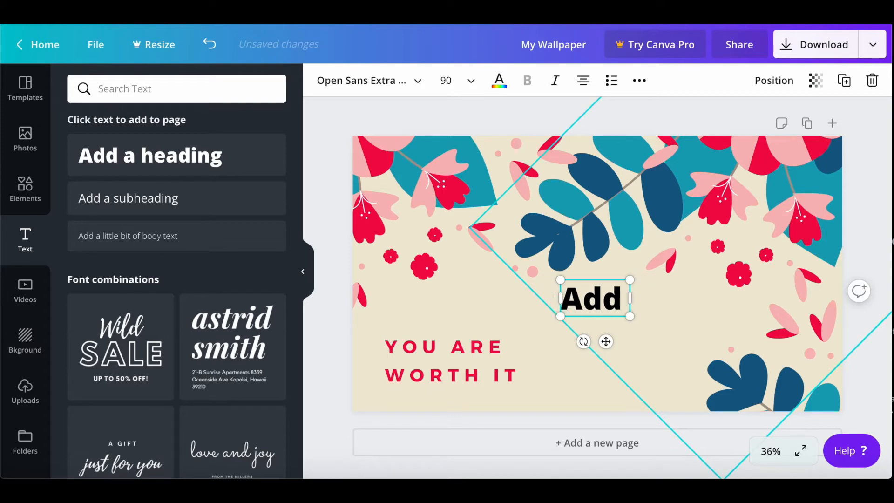
type("JULIA")
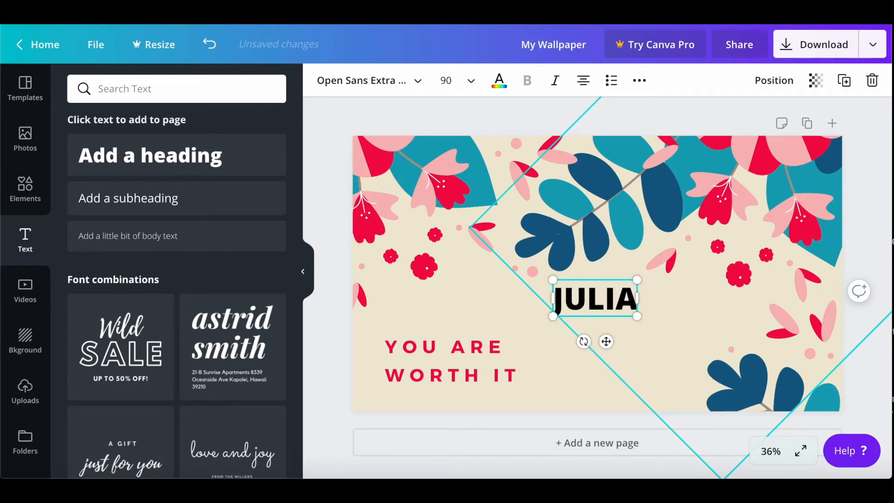
left_click(548, 347)
Step: Change the name heading's text color to the red from the document colors
left_click(583, 301)
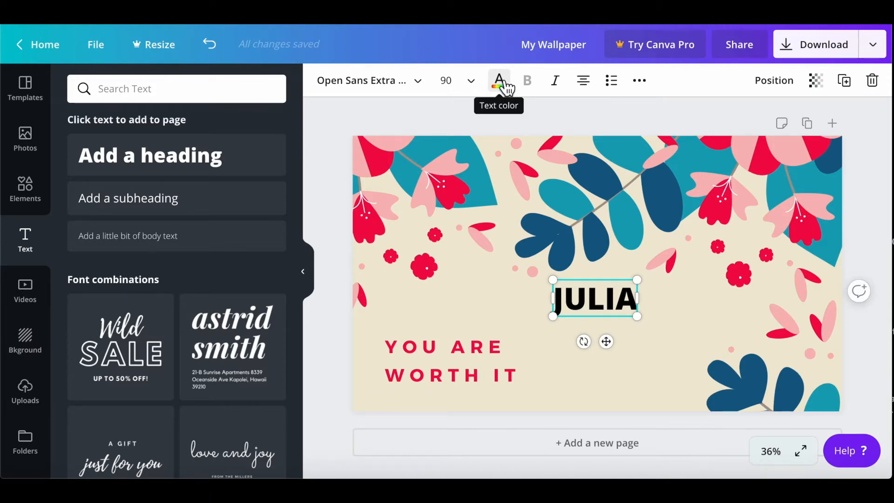
left_click(507, 88)
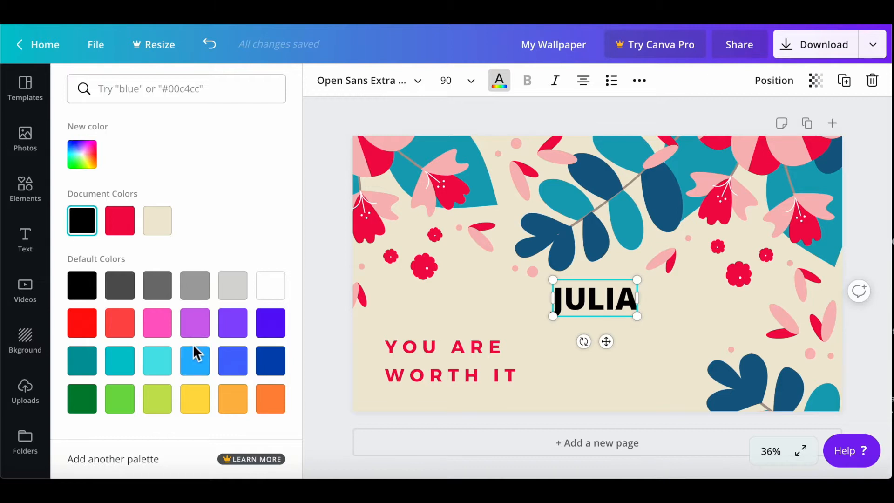
left_click(123, 226)
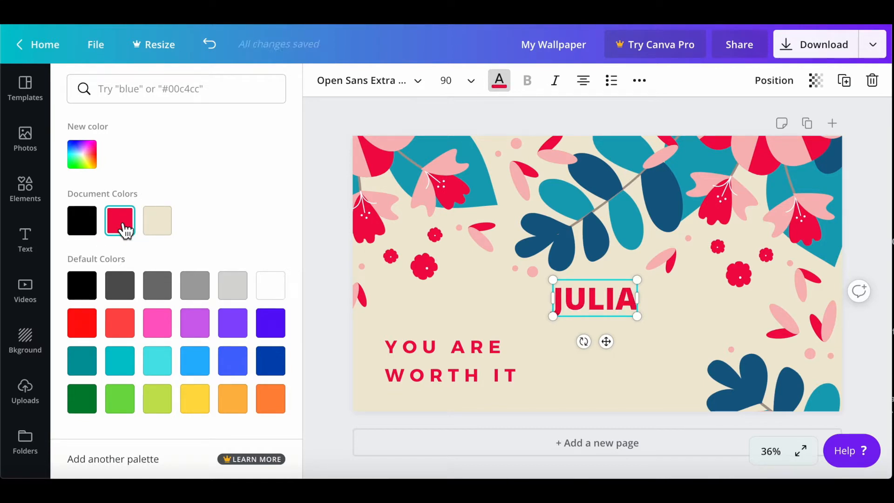
Step: Set the name heading's font size to 104
left_click(472, 86)
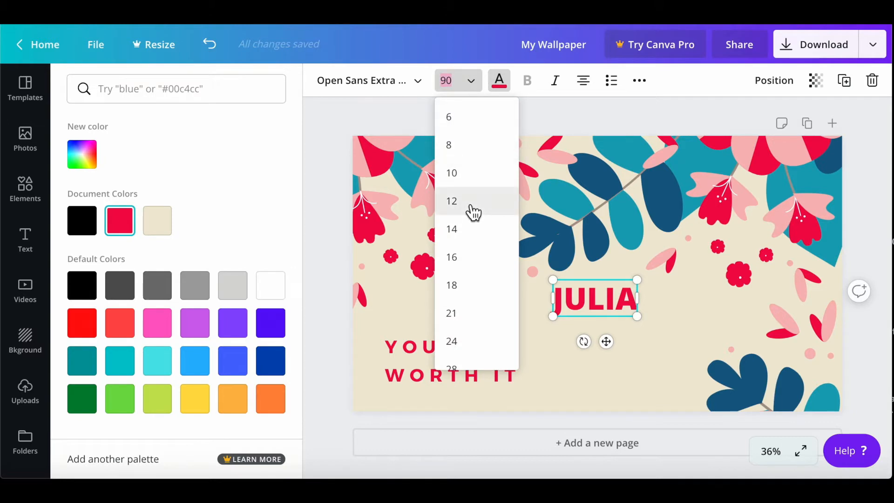
scroll(473, 212, "down", 3)
scroll(474, 212, "down", 5)
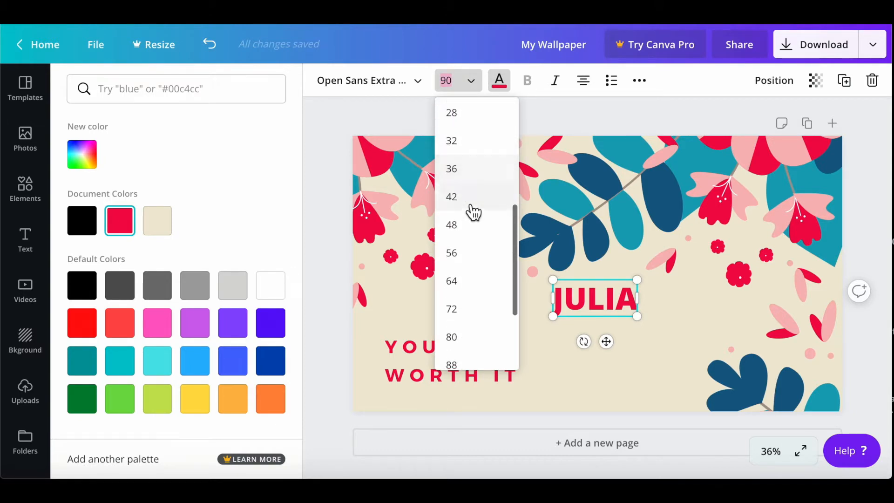
scroll(473, 212, "down", 1)
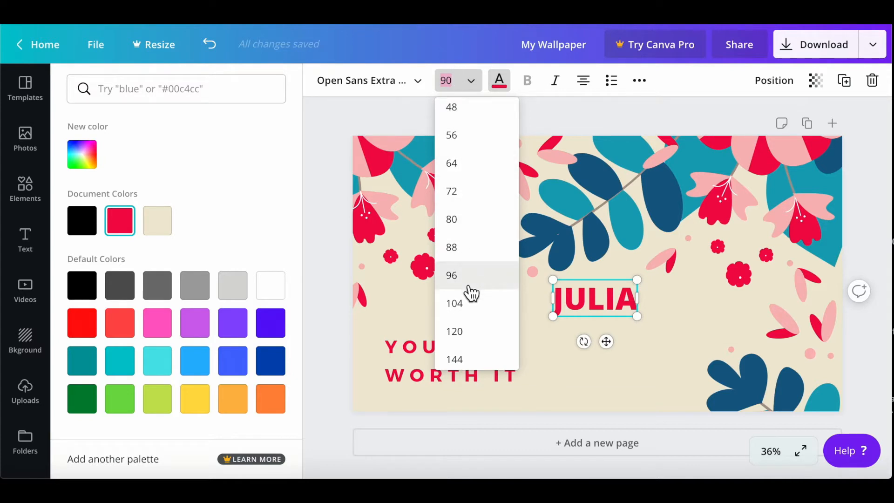
left_click(477, 311)
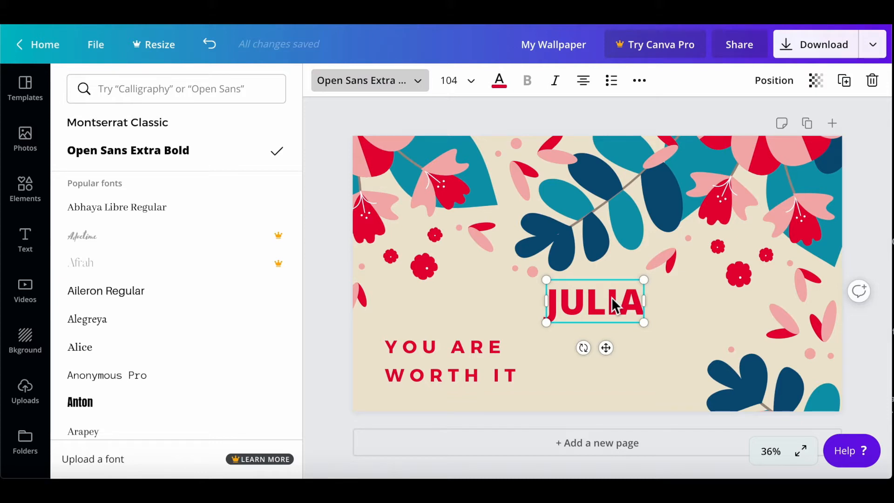
Step: Look through the available fonts for the name heading, including the popular fonts
scroll(245, 334, "down", 4)
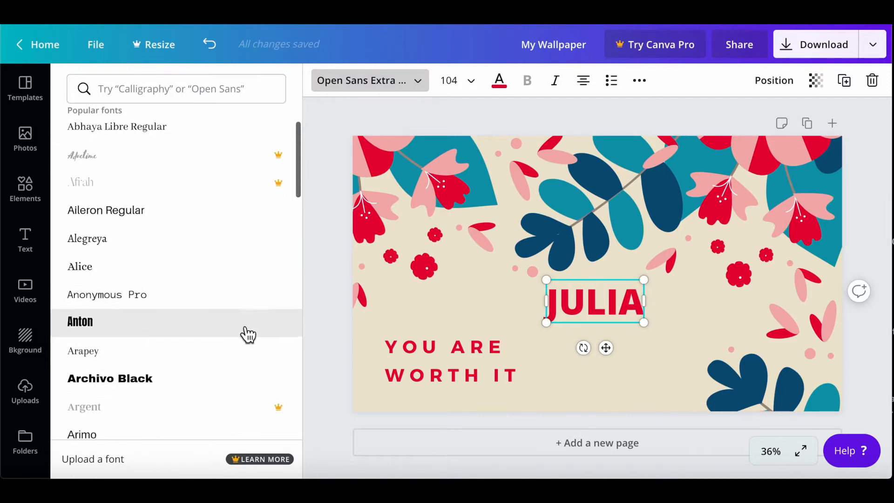
scroll(248, 334, "down", 15)
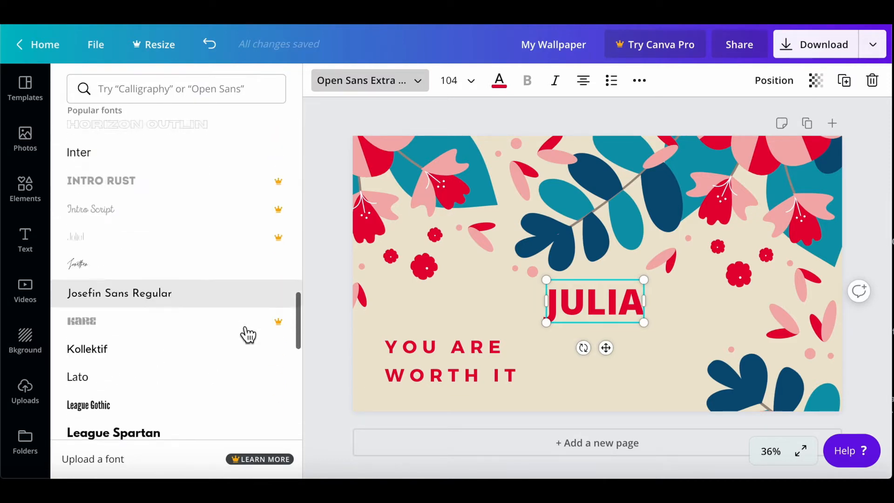
scroll(247, 334, "up", 20)
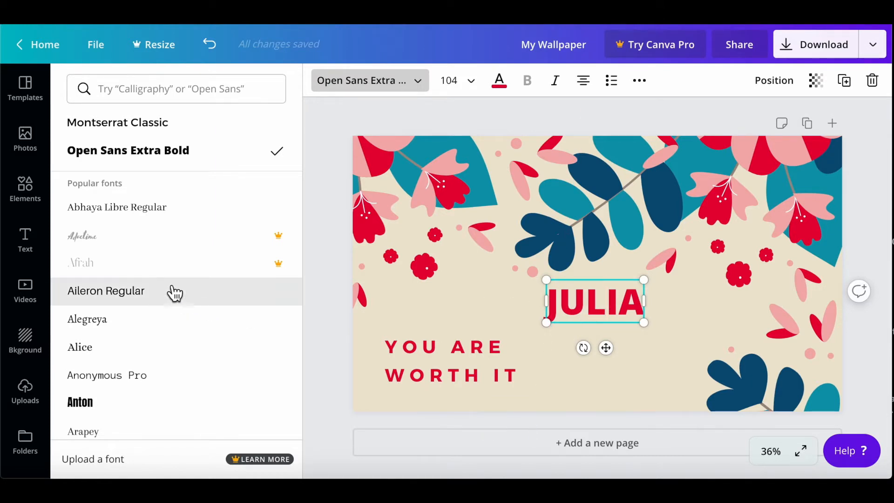
scroll(172, 291, "down", 1)
scroll(172, 291, "up", 1)
scroll(172, 291, "down", 1)
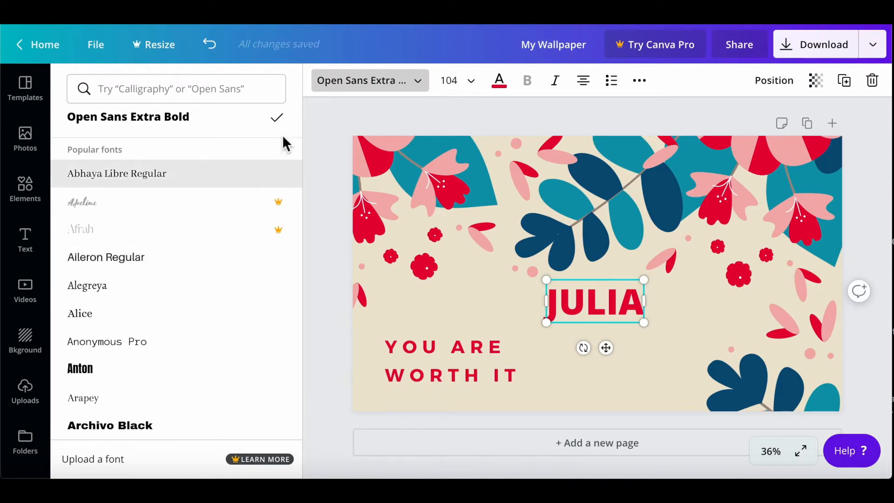
left_click(418, 86)
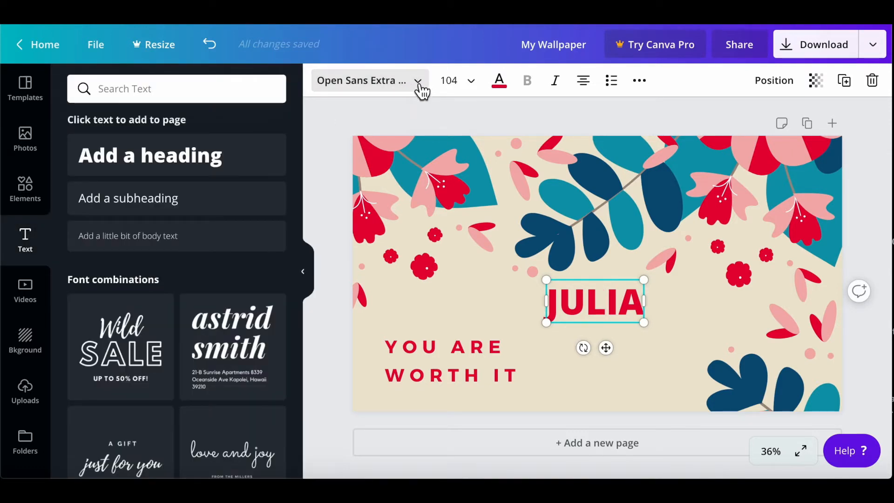
Step: Set the name heading's font to Bukhari Script from the popular fonts
left_click(421, 88)
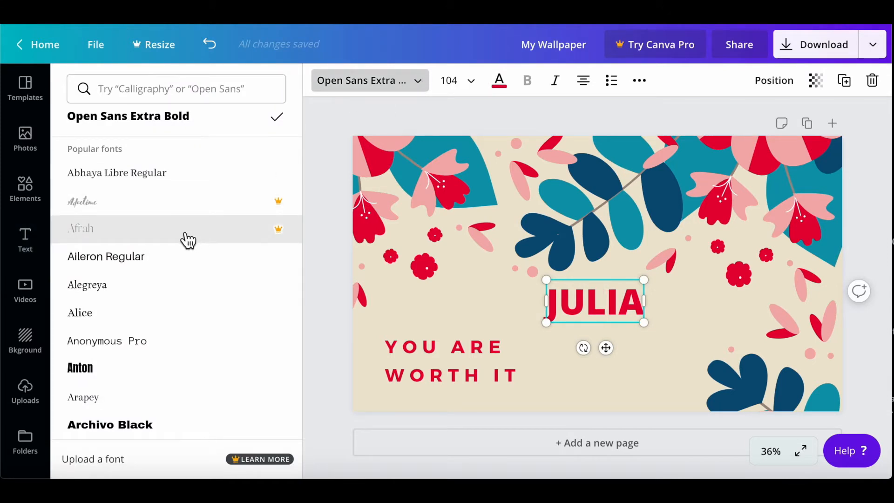
scroll(185, 240, "down", 1)
scroll(185, 240, "up", 2)
scroll(188, 240, "up", 1)
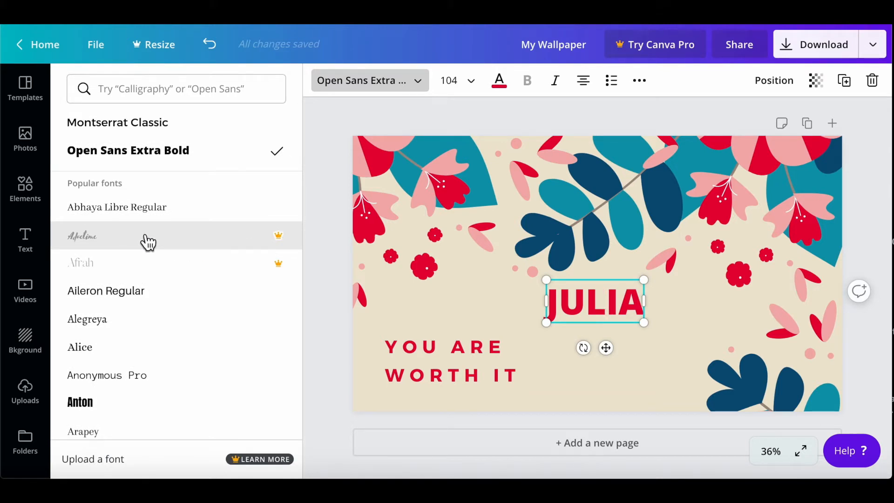
scroll(148, 242, "down", 3)
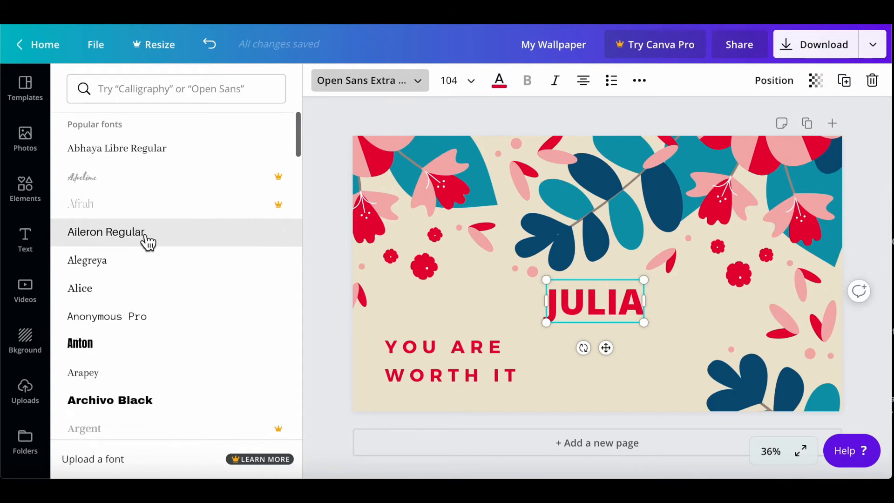
scroll(148, 242, "down", 5)
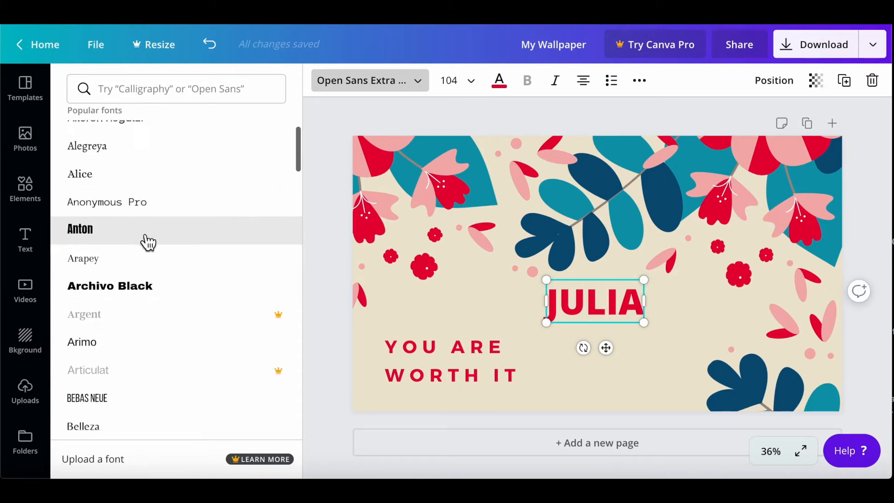
scroll(148, 242, "down", 5)
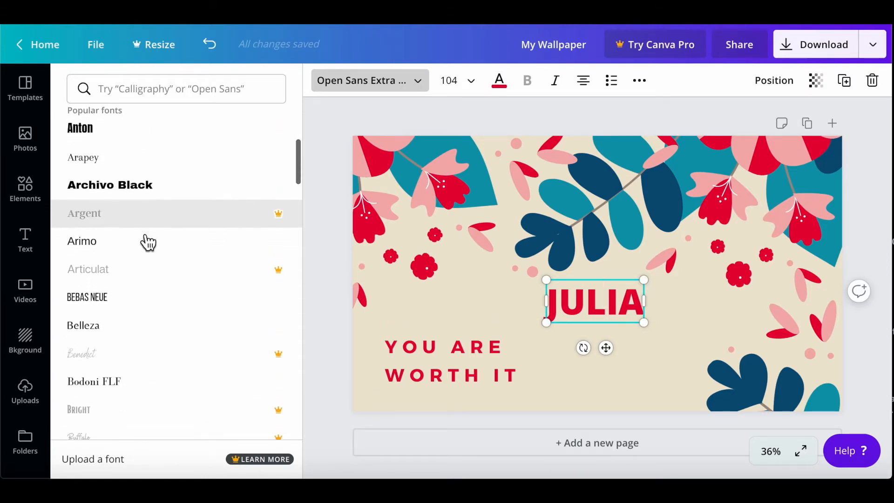
scroll(148, 242, "down", 7)
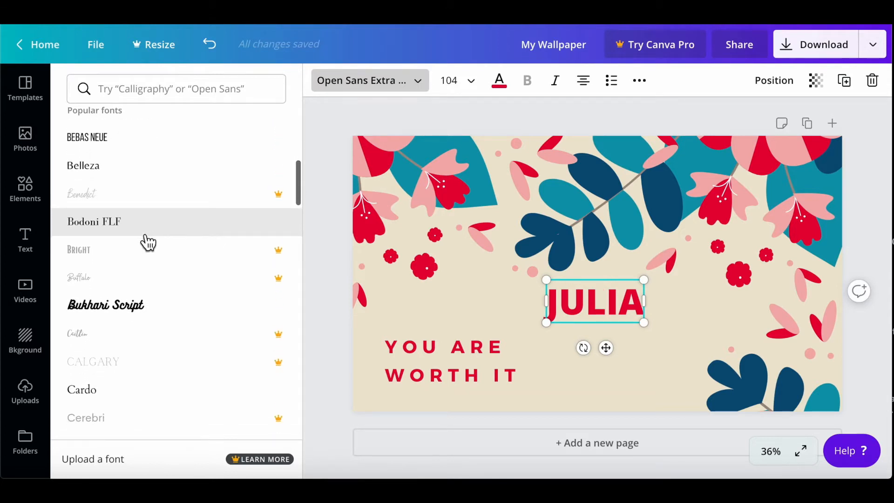
scroll(148, 242, "down", 6)
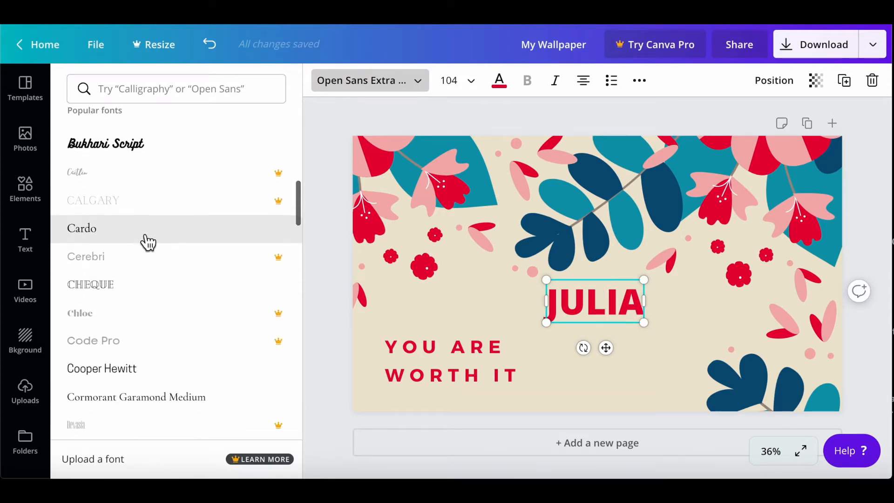
scroll(148, 243, "down", 15)
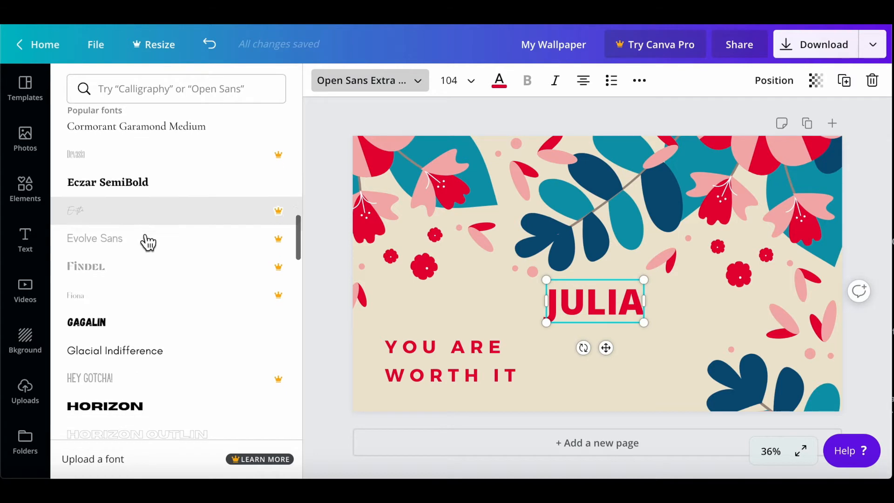
scroll(149, 242, "down", 13)
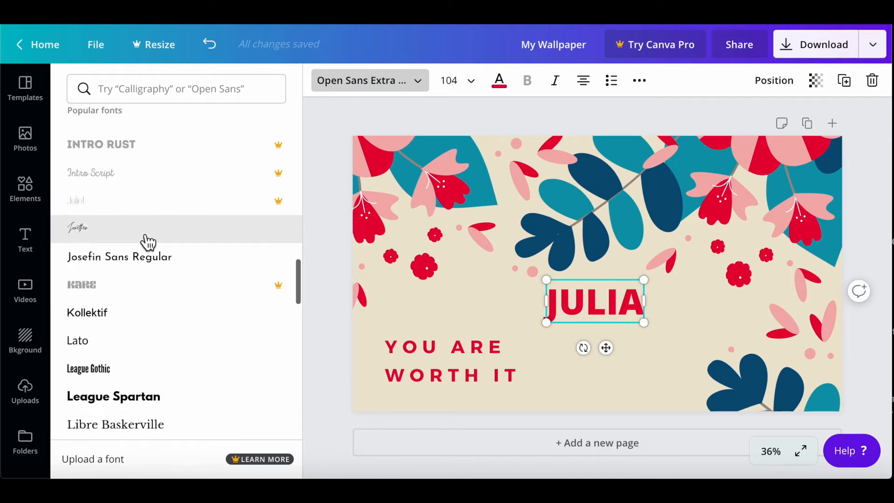
scroll(148, 242, "down", 2)
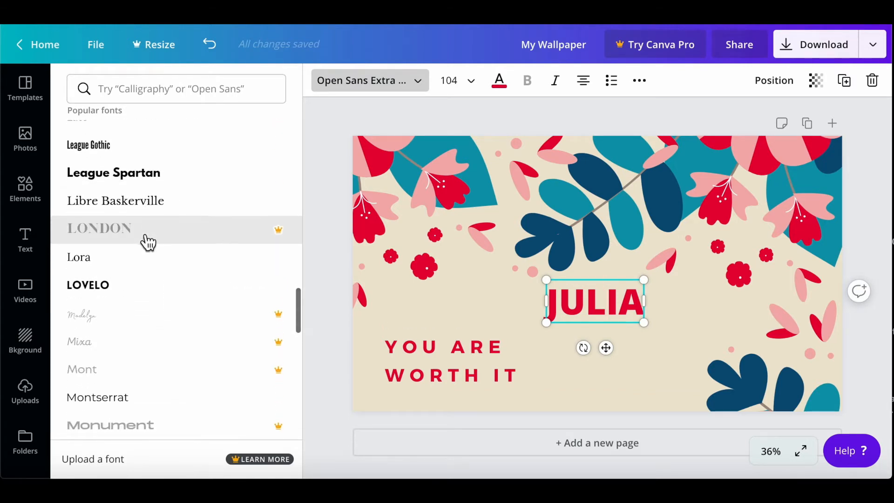
scroll(148, 242, "down", 18)
scroll(148, 242, "down", 20)
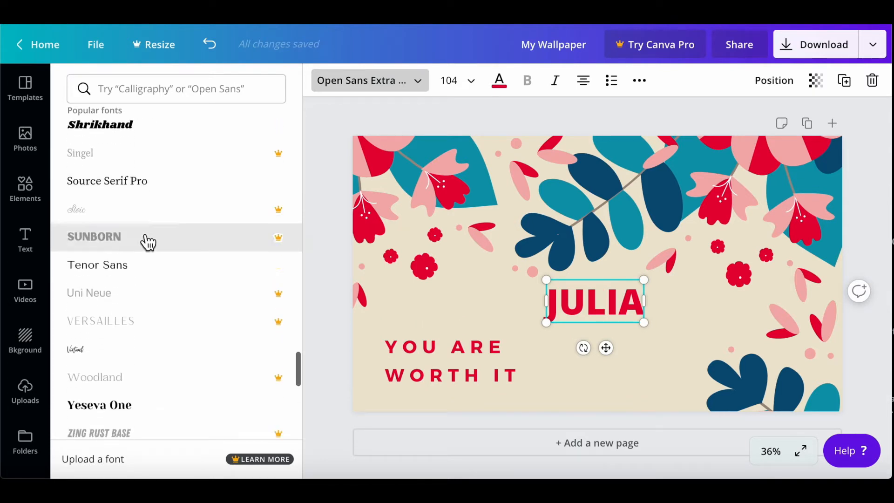
scroll(148, 242, "up", 3)
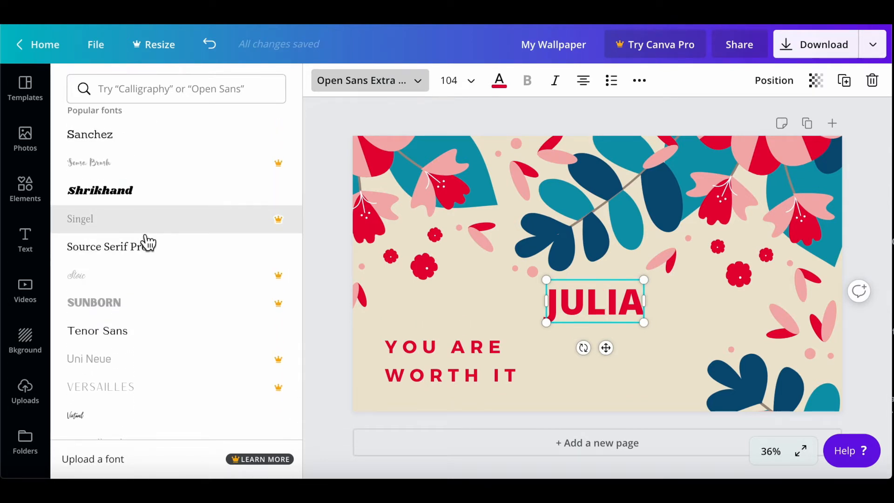
scroll(148, 242, "up", 20)
scroll(148, 233, "up", 20)
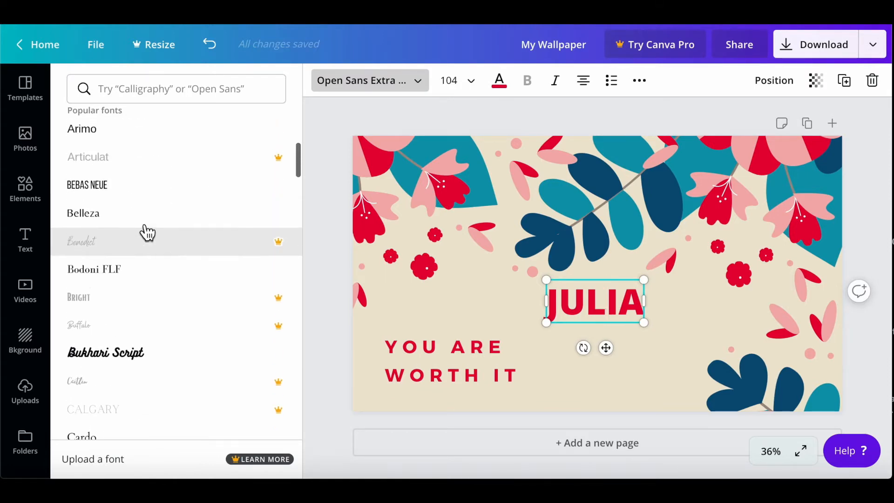
scroll(147, 233, "down", 3)
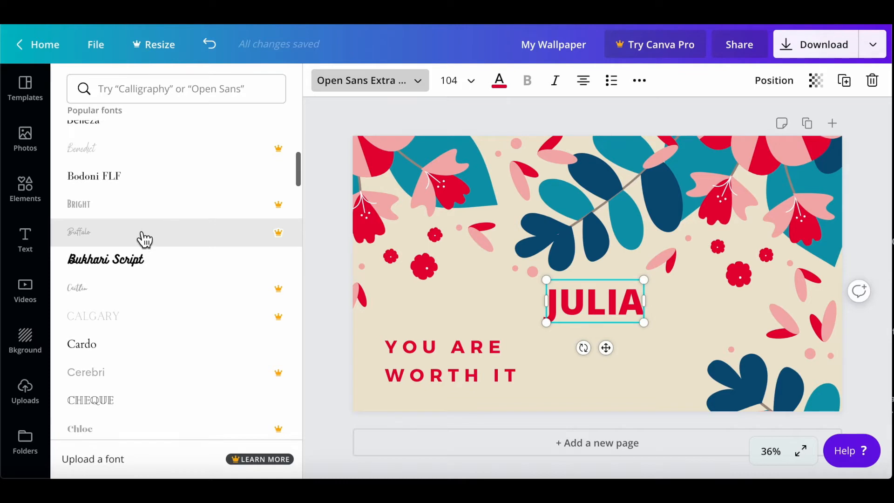
left_click(127, 268)
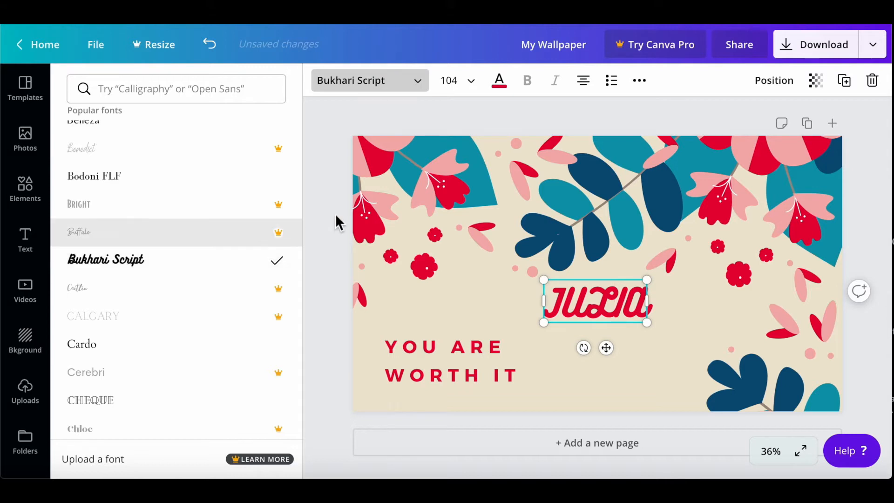
Step: Enlarge the name heading to font size 120, move it slightly down and deselect it
left_click(472, 83)
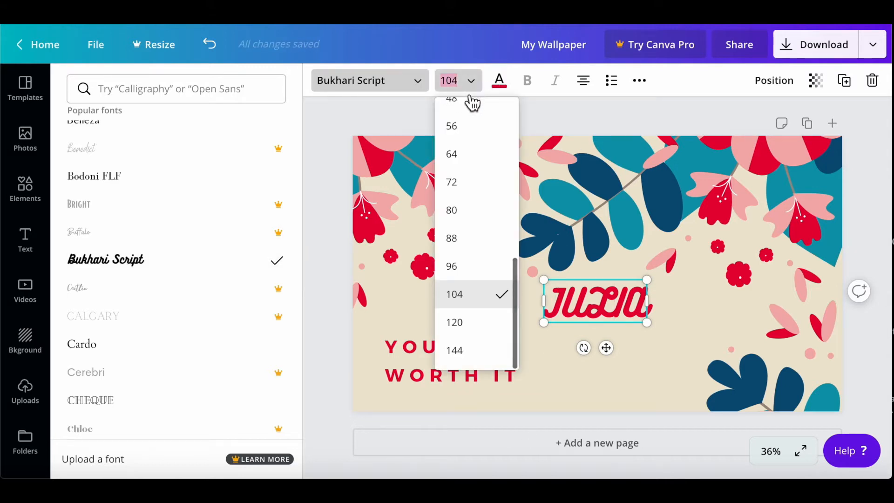
left_click(460, 325)
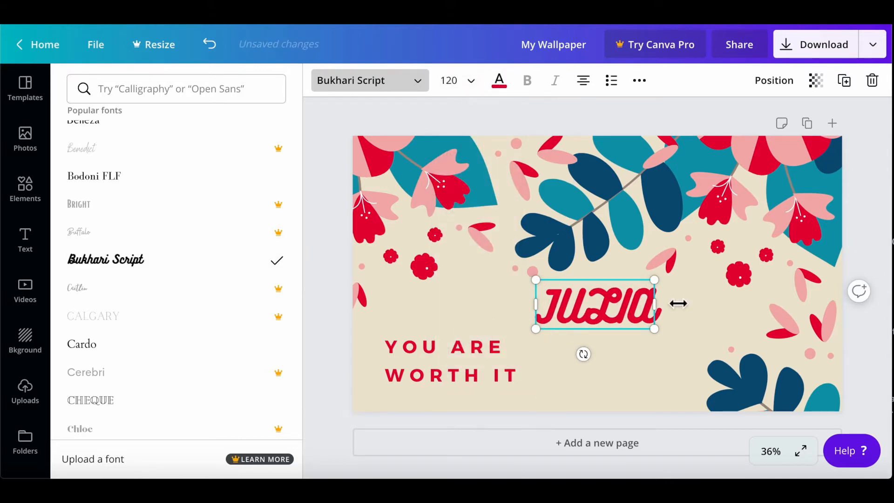
left_click_drag(597, 284, 594, 295)
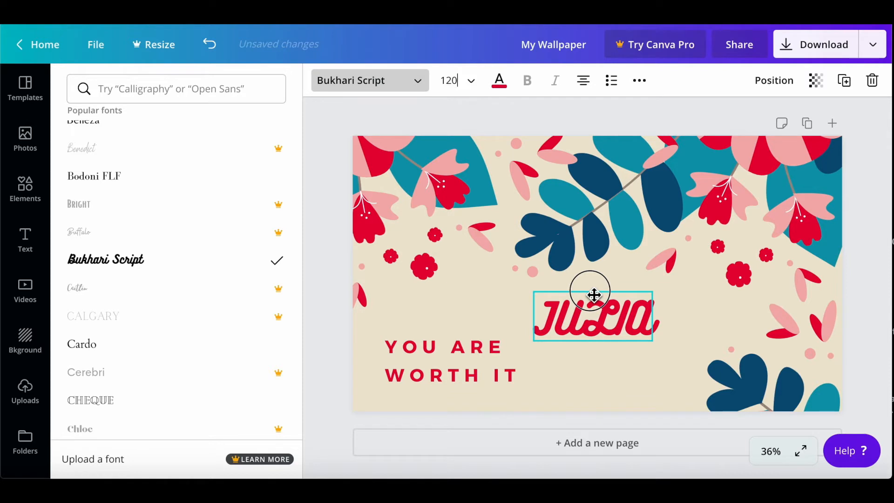
left_click(862, 371)
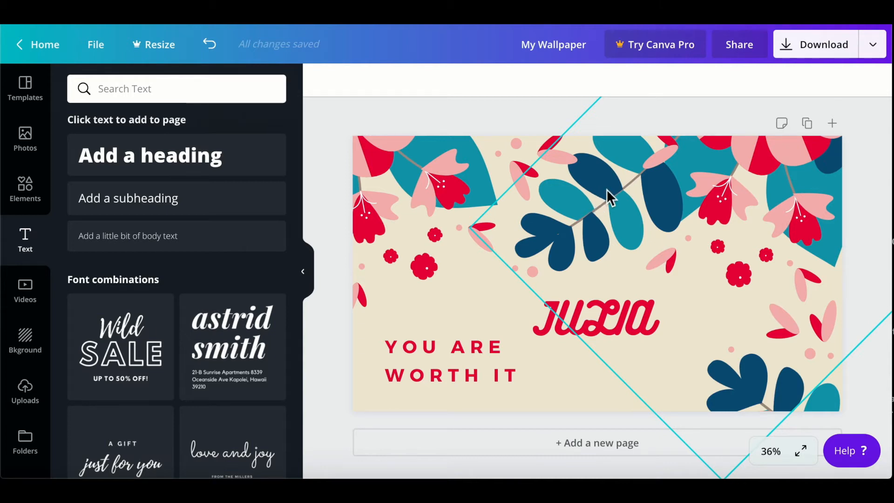
Step: Move the floral cluster in the page's upper-left corner slightly down and to the right
left_click(638, 190)
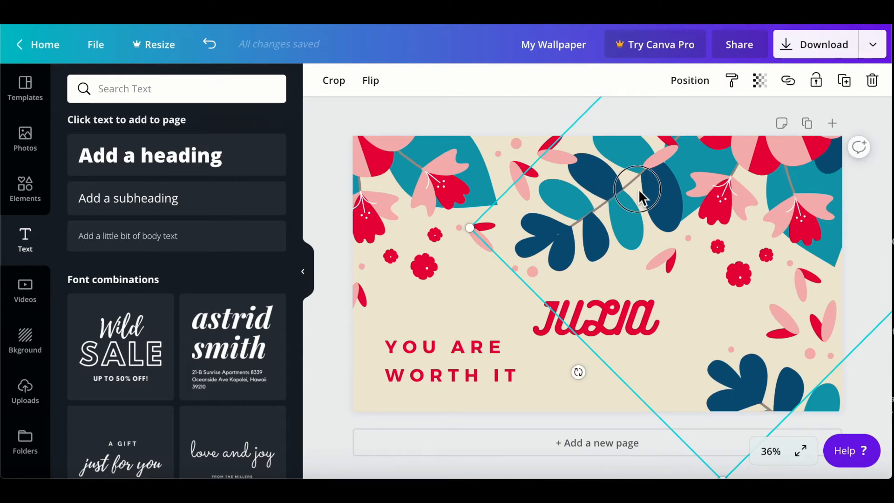
left_click(446, 177)
left_click_drag(446, 177, 465, 203)
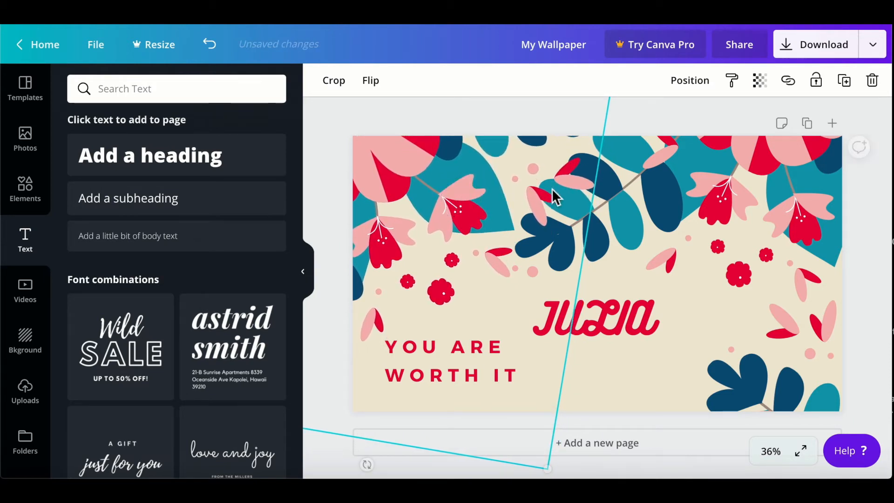
Step: Move the lower-right floral cluster to the left and the large upper-right leaf-and-flower cluster slightly right and down
left_click(705, 193)
left_click_drag(705, 192, 711, 202)
left_click_drag(809, 403, 739, 393)
left_click(647, 196)
left_click_drag(648, 198, 663, 191)
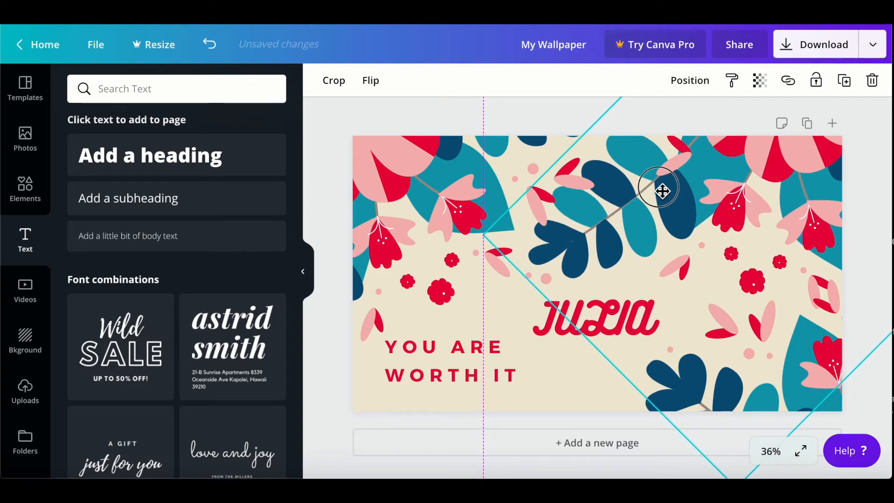
left_click_drag(663, 191, 662, 190)
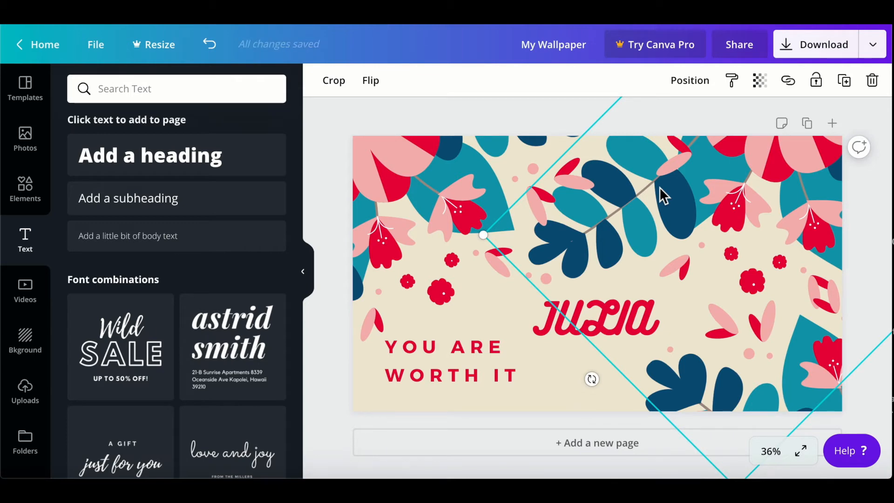
Step: Select the background and each upper floral cluster in turn to examine which editing options they offer
left_click(773, 292)
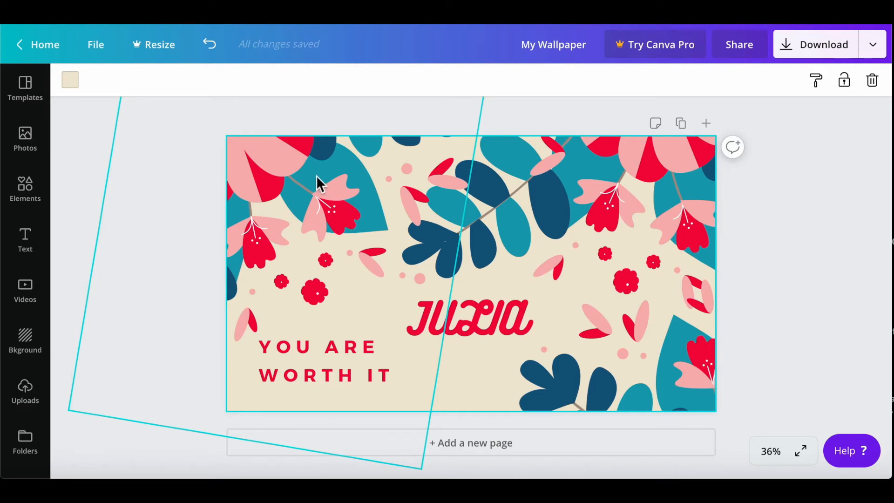
left_click(350, 199)
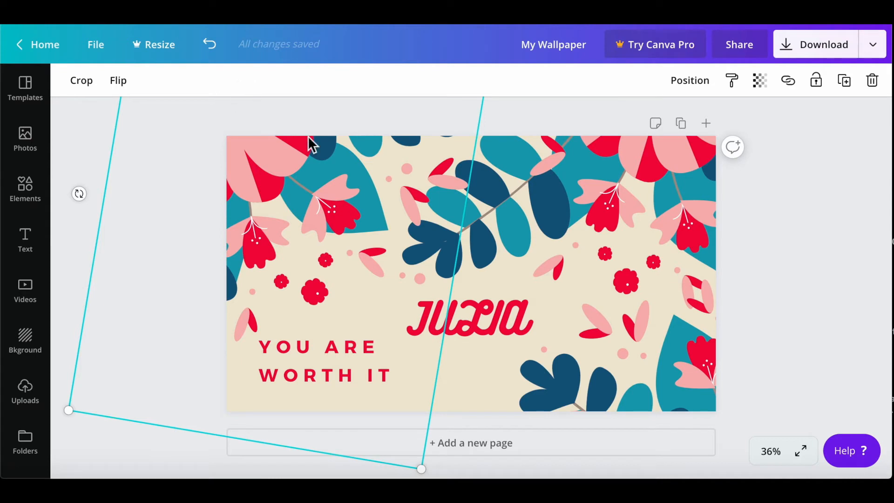
left_click(608, 196)
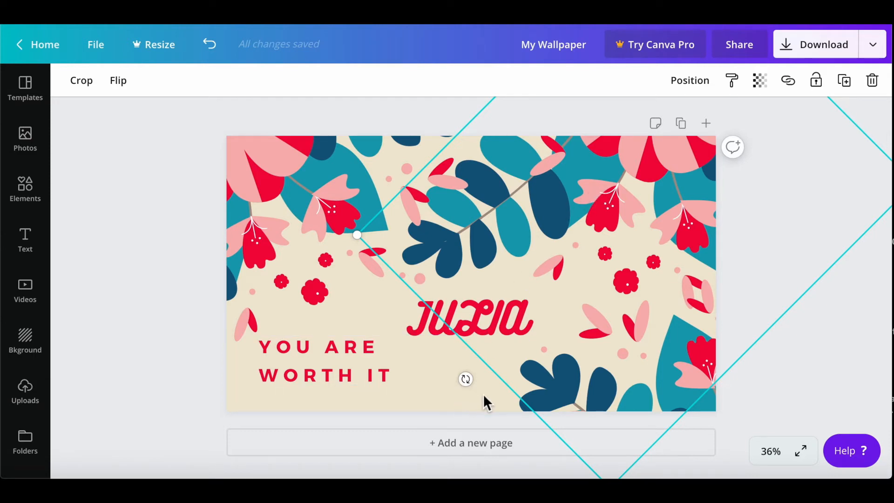
Step: Try yellow, white and light grey as the page background colour, then set it to black and deselect the page
left_click(452, 396)
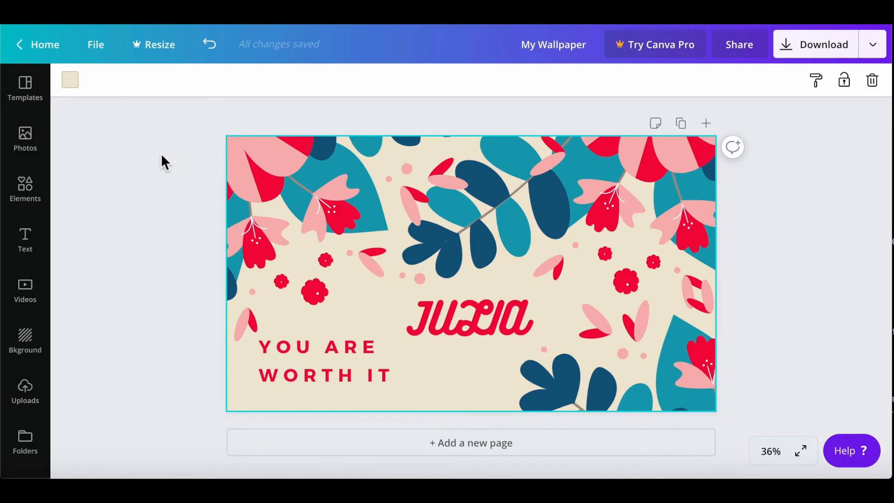
left_click(74, 83)
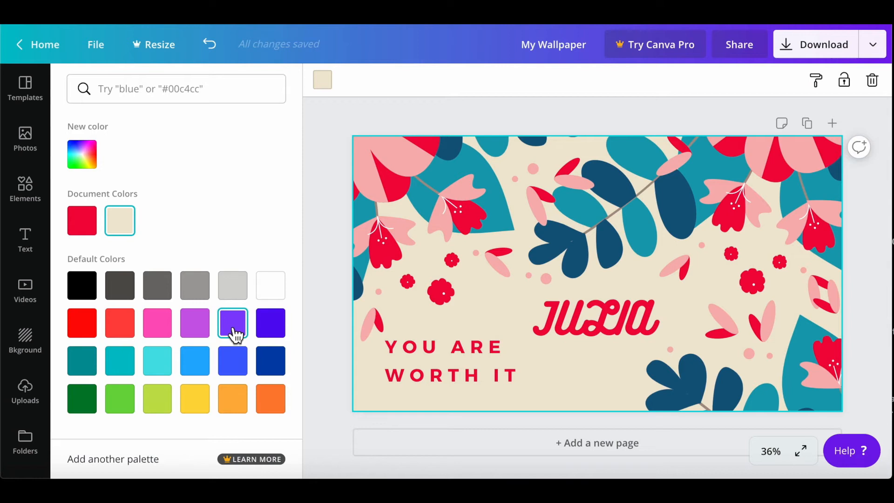
left_click(206, 400)
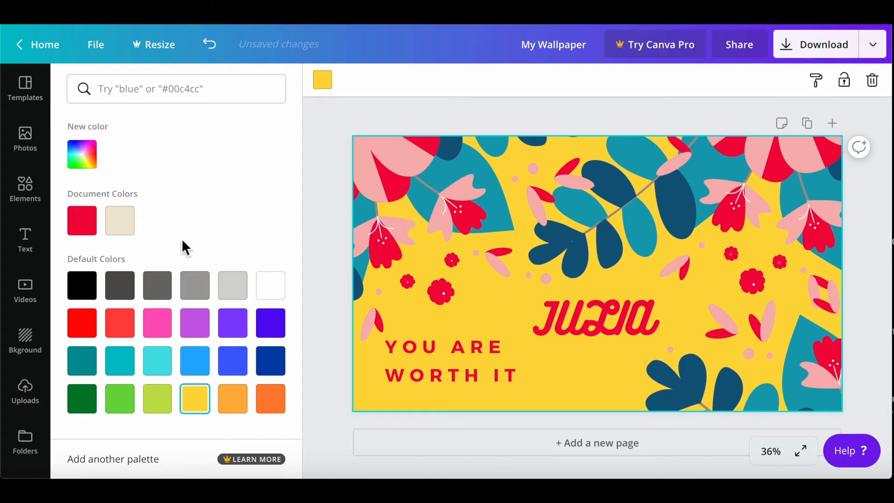
left_click(209, 44)
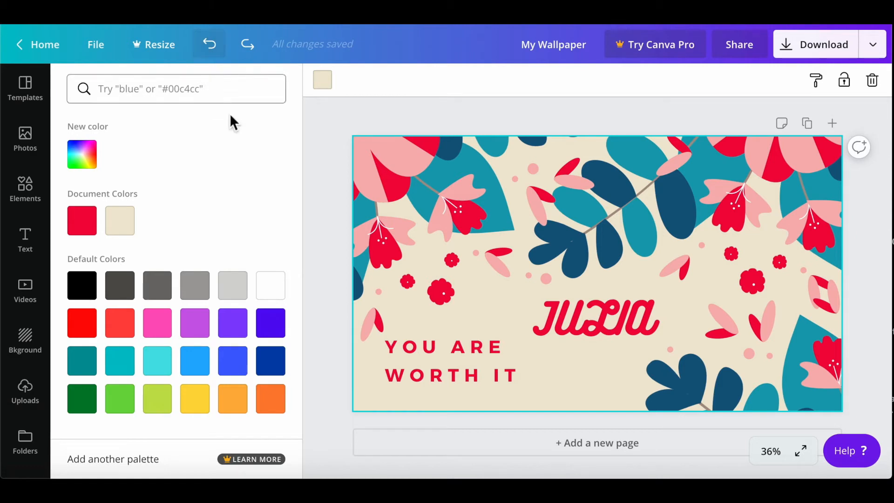
left_click(279, 294)
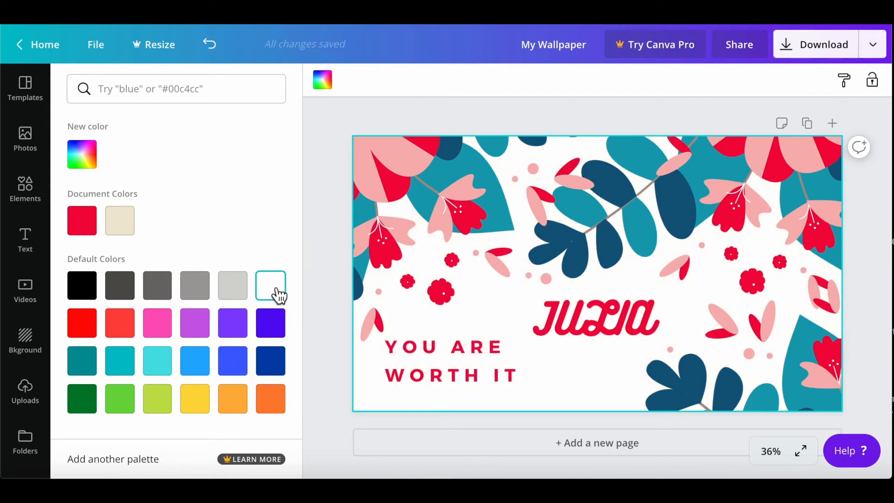
left_click(89, 292)
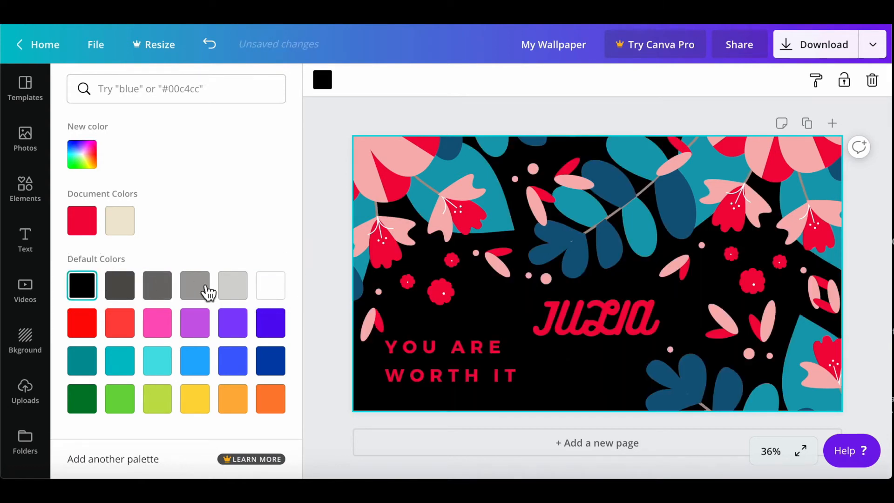
left_click(236, 293)
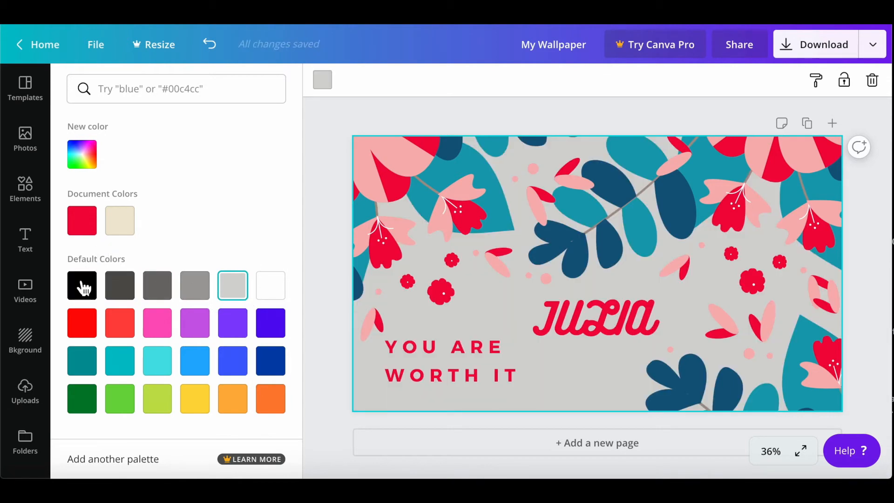
left_click(83, 290)
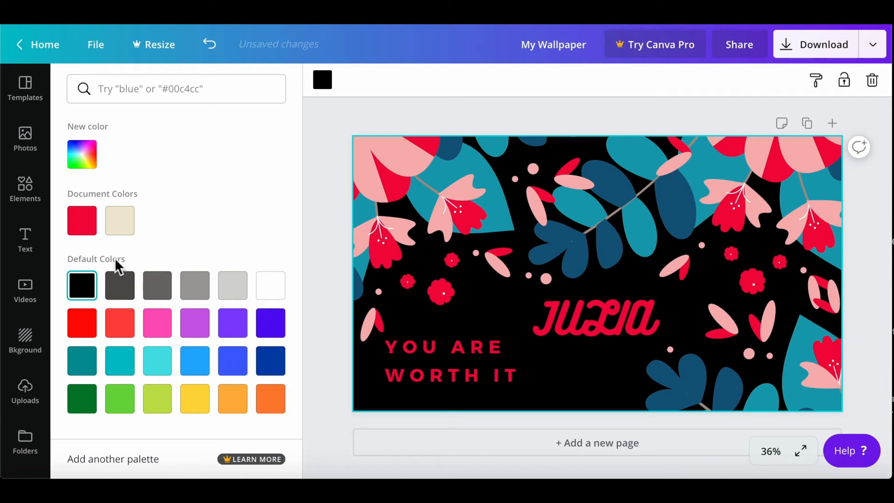
left_click(311, 207)
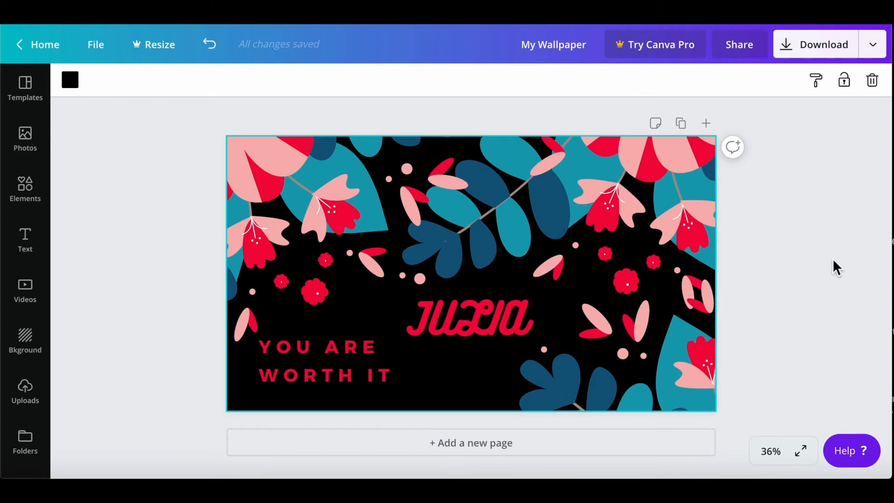
left_click(814, 322)
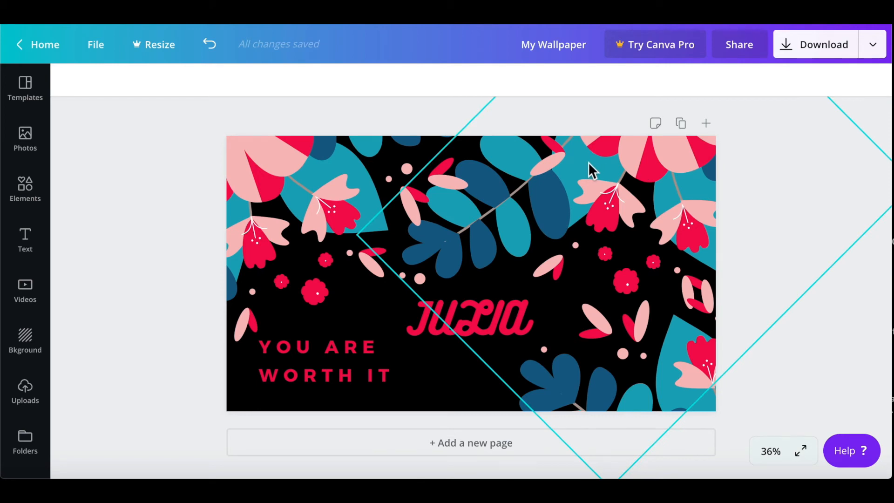
Step: Try the transparency setting on the upper-right floral cluster, leave it at 100 and deselect the cluster
left_click(580, 174)
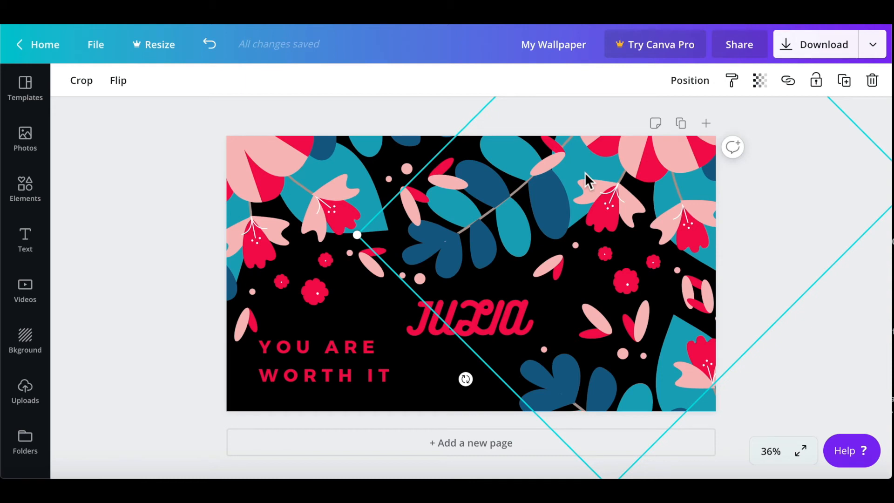
left_click(764, 88)
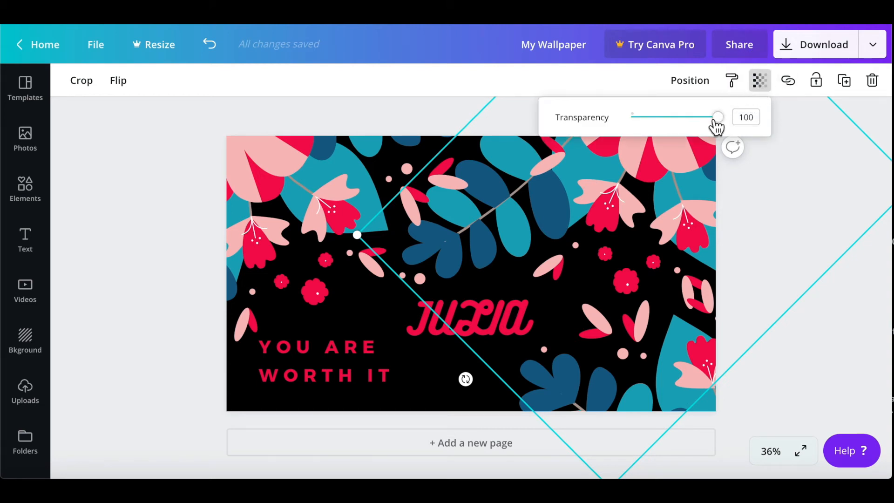
mouse_move(724, 128)
left_mouse_down()
mouse_move(623, 130)
mouse_move(737, 136)
left_mouse_up()
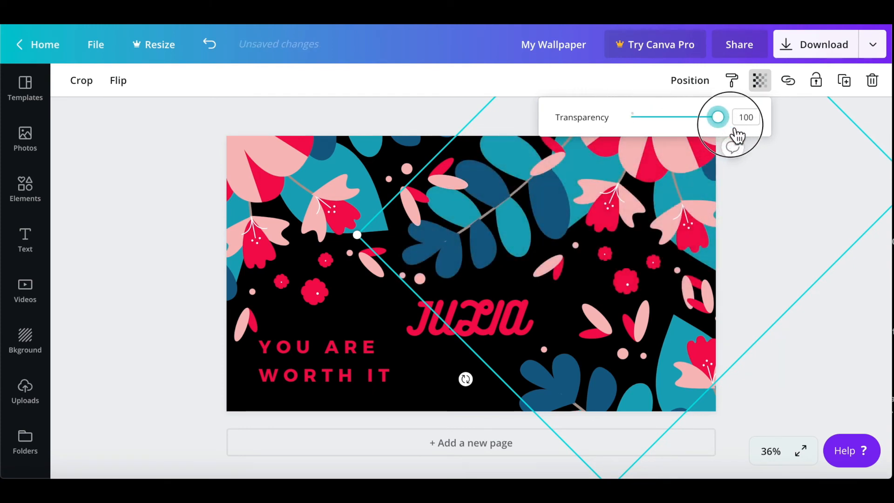
mouse_move(738, 135)
left_mouse_down()
mouse_move(713, 134)
mouse_move(735, 133)
left_mouse_up()
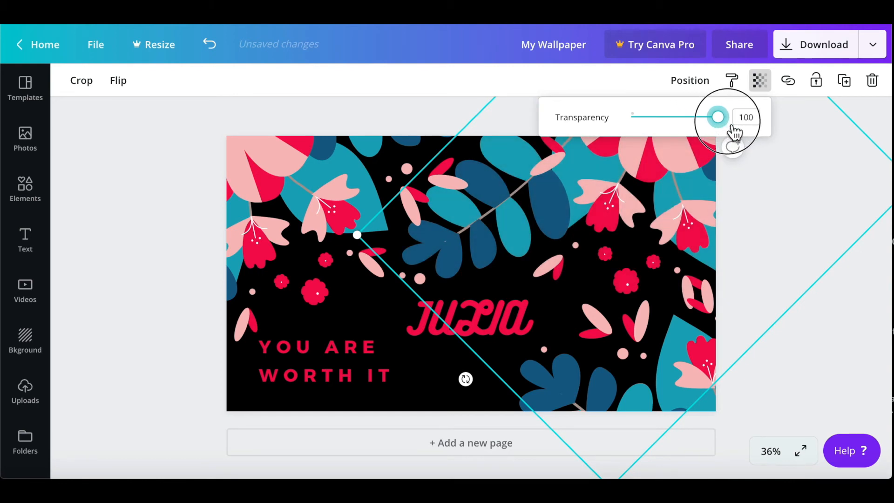
left_click(828, 280)
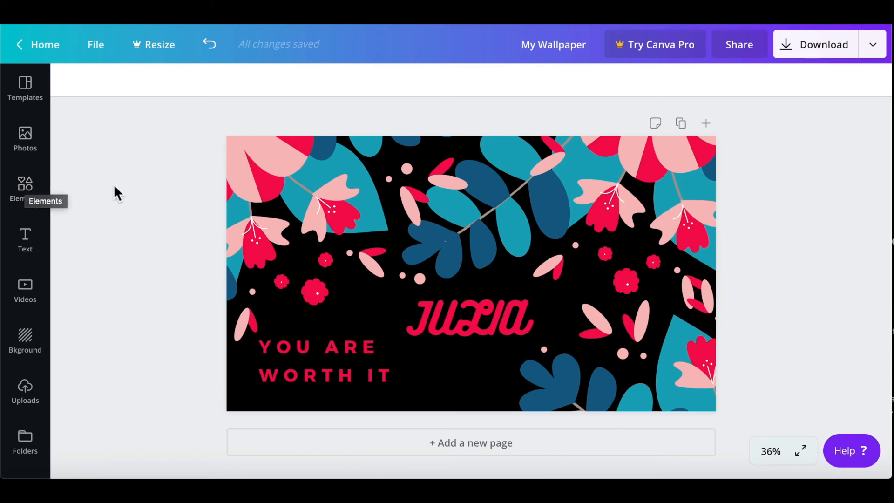
Step: Look through the available elements, from frames, stickers and charts to the foliage, zodiac and flower collections
left_click(27, 192)
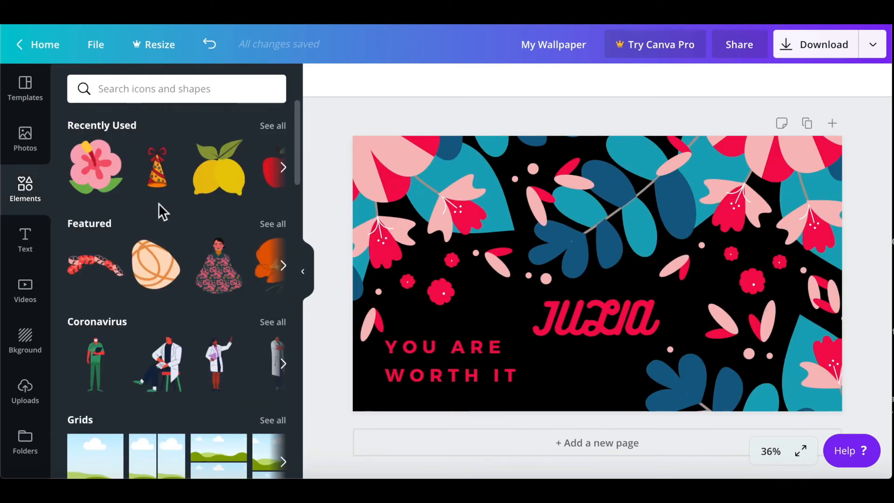
scroll(158, 204, "down", 2)
scroll(158, 203, "down", 10)
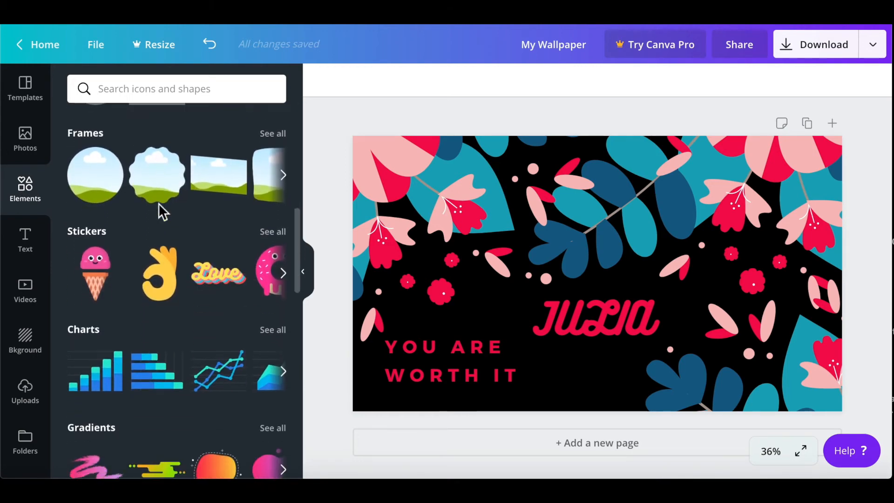
scroll(161, 210, "down", 5)
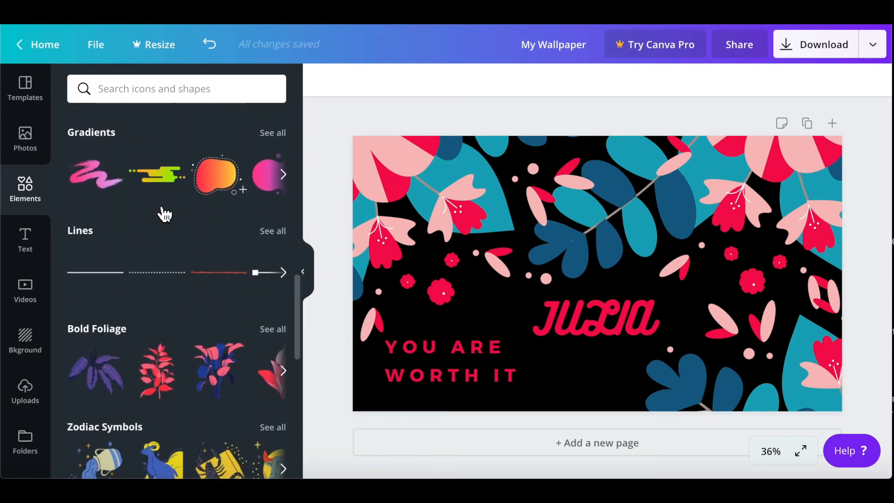
scroll(159, 203, "down", 6)
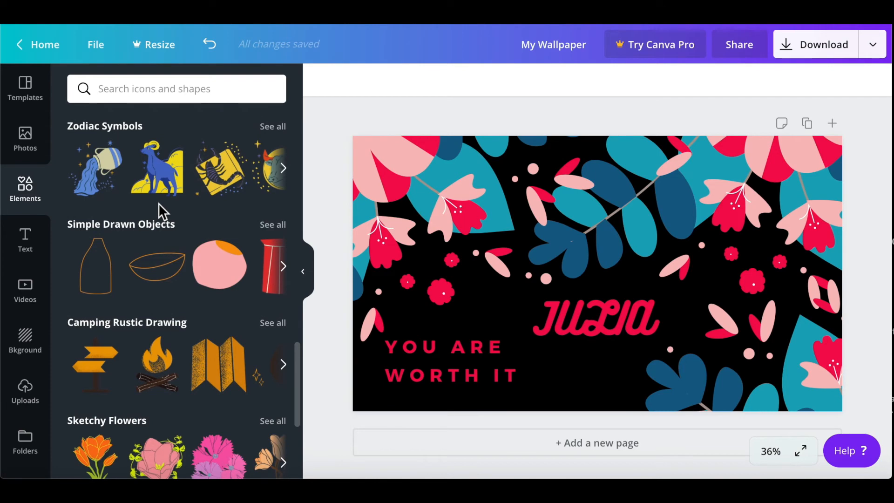
scroll(159, 203, "up", 1)
scroll(158, 203, "down", 3)
scroll(158, 203, "up", 10)
scroll(158, 203, "up", 5)
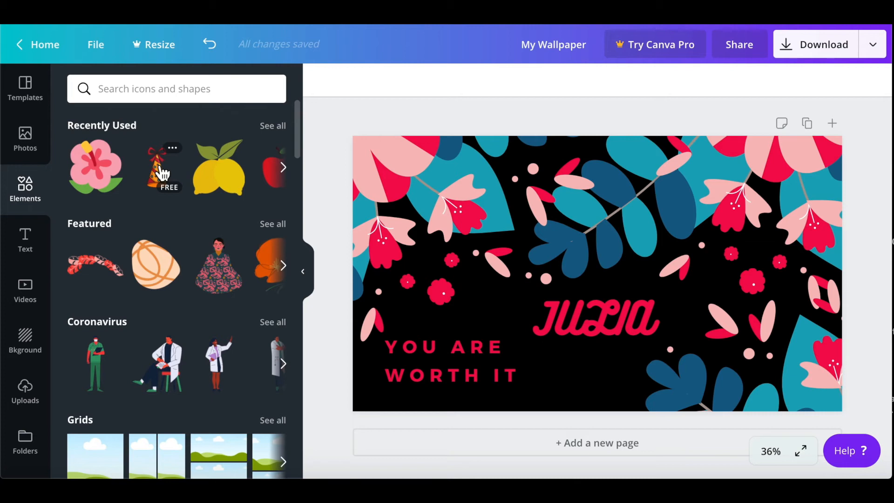
Step: Add the pink flower with green leaves from the recently used elements and move it toward the page's lower edge
left_click(95, 163)
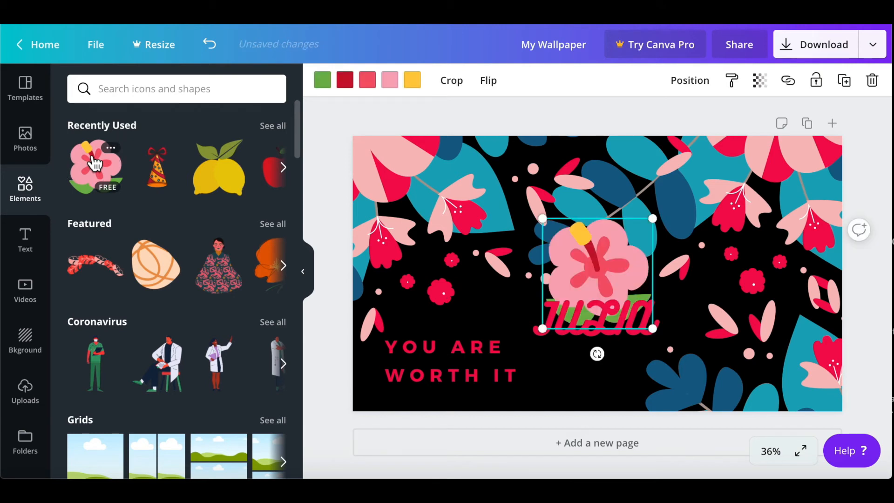
left_click(618, 243)
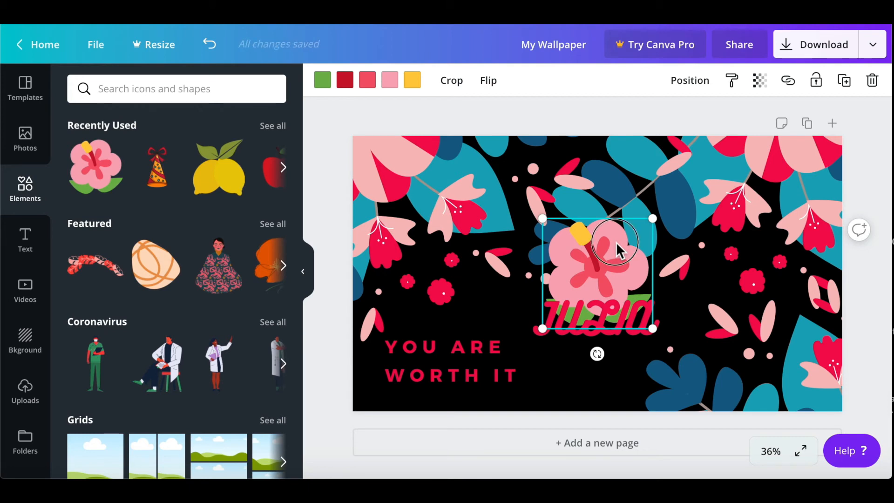
left_click_drag(617, 243, 590, 360)
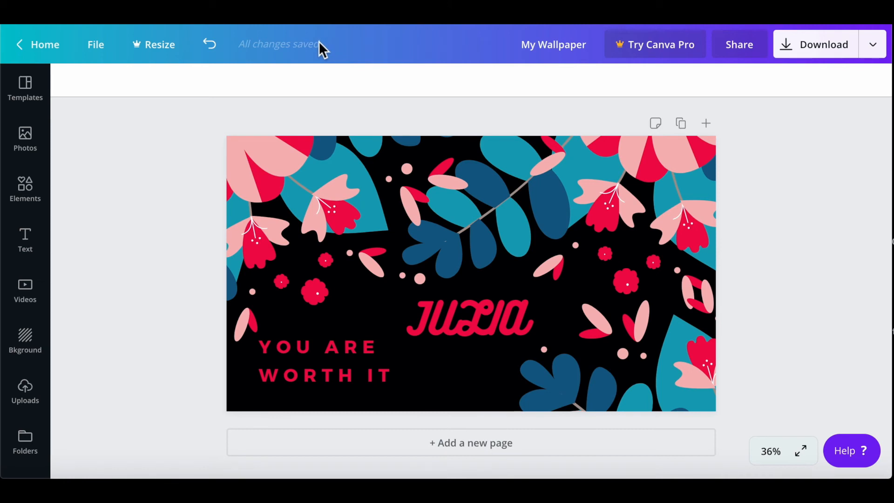
Step: Leave the editor, find My Wallpaper among all saved designs and reopen it
left_click(47, 52)
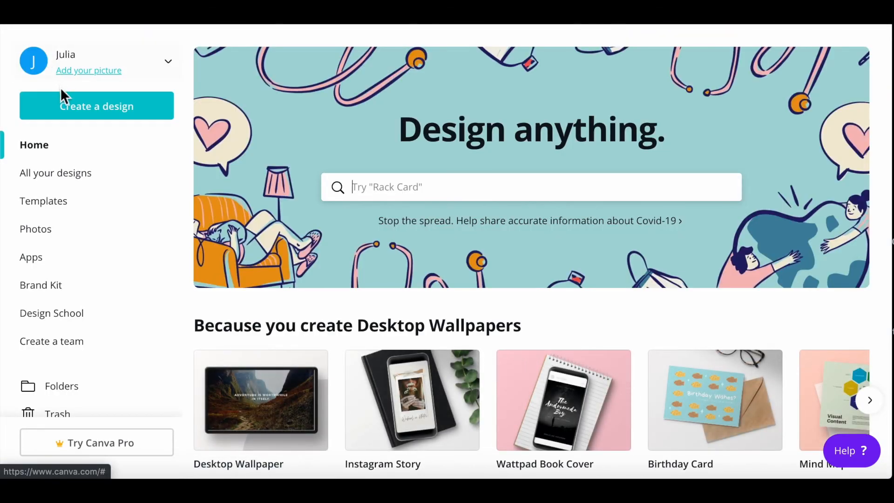
left_click(73, 186)
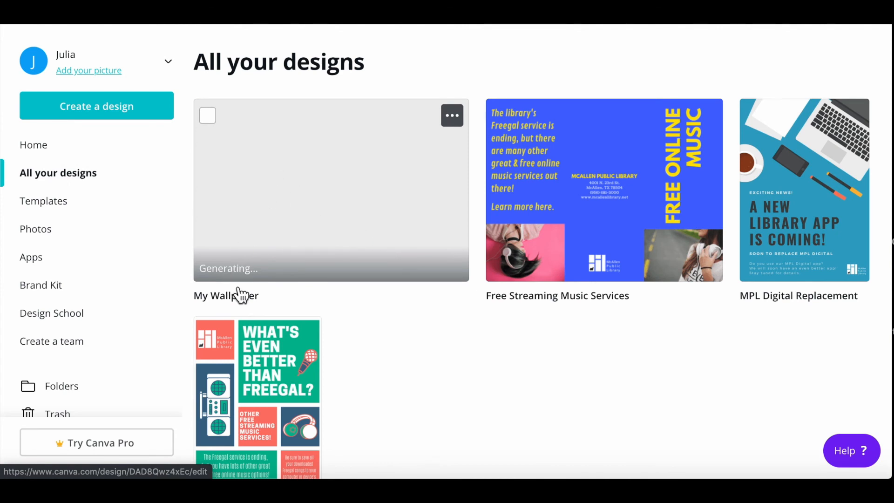
left_click(299, 201)
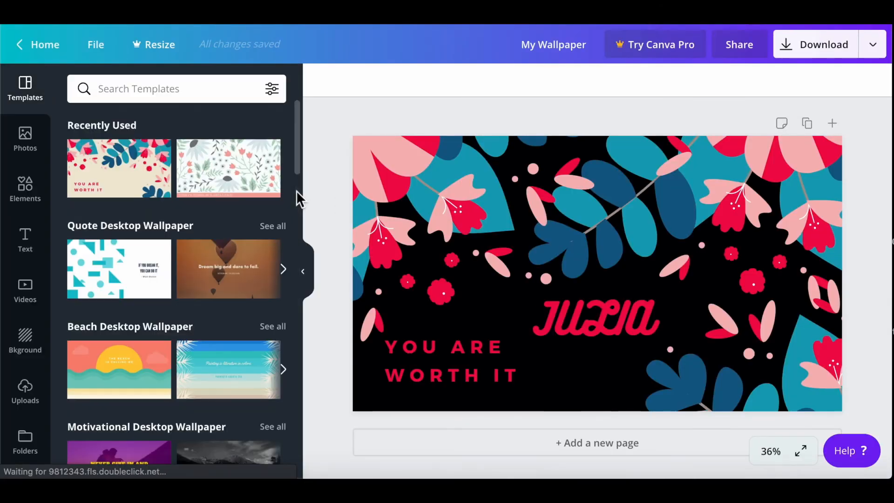
Step: Collapse the templates library, review the download file types and keep PNG for the wallpaper
left_click(311, 271)
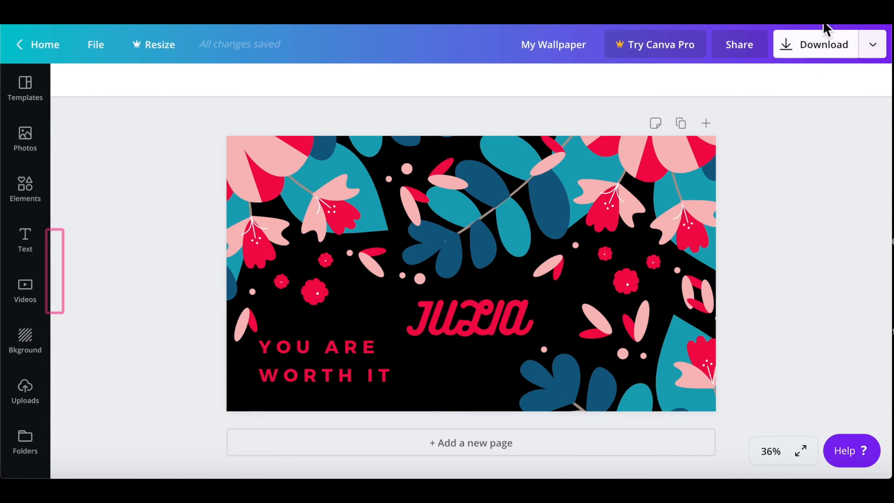
left_click(821, 50)
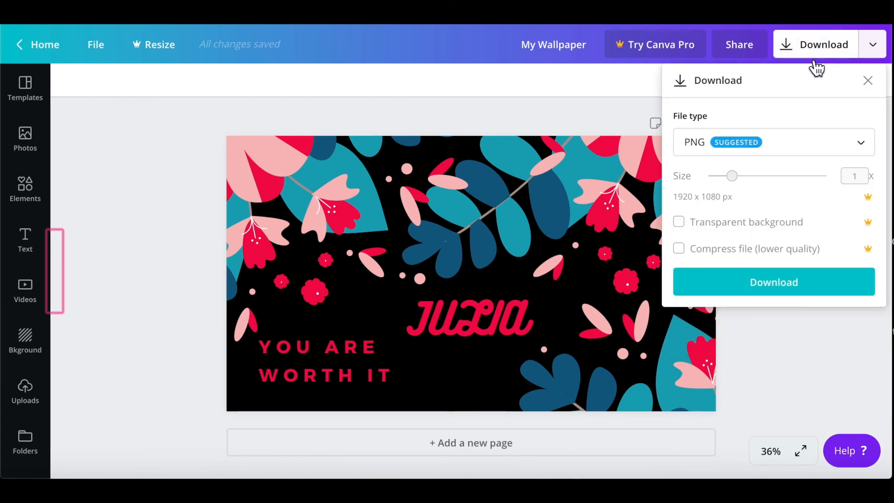
left_click(865, 150)
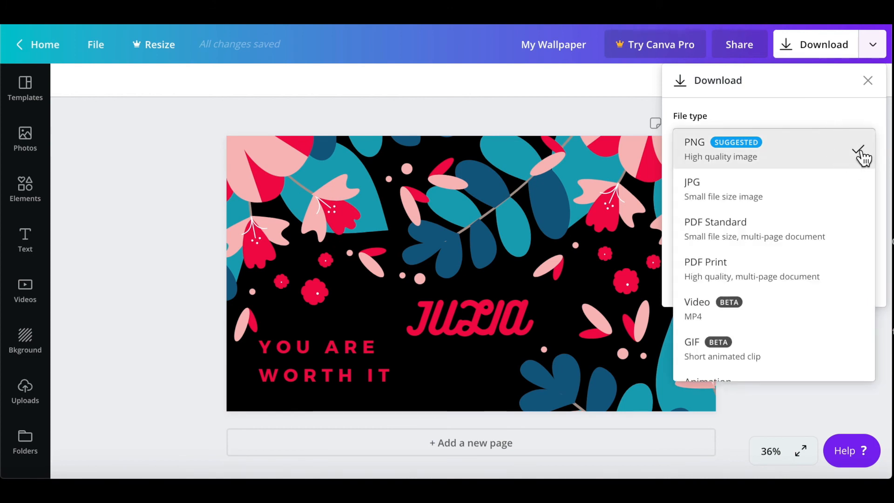
scroll(838, 262, "down", 1)
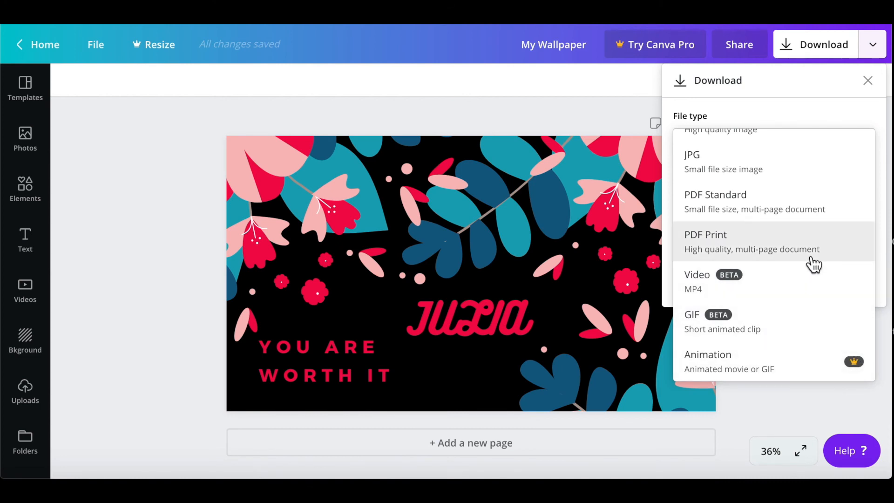
scroll(813, 263, "up", 1)
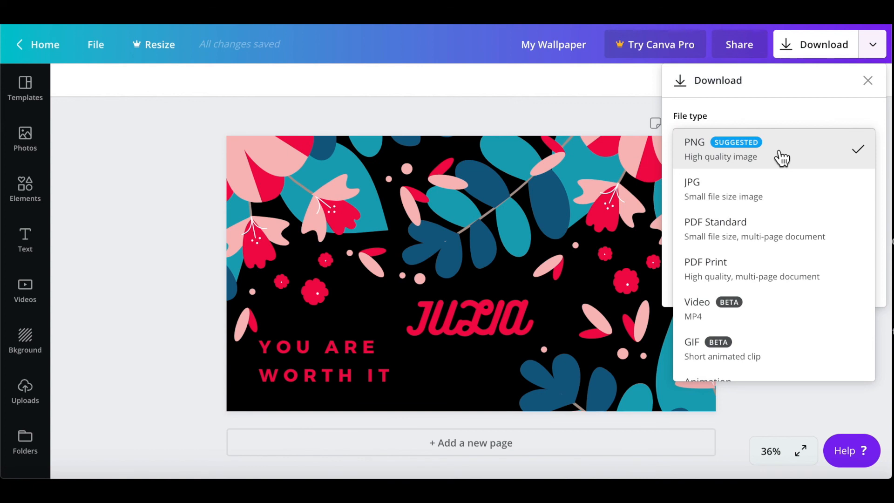
left_click(816, 156)
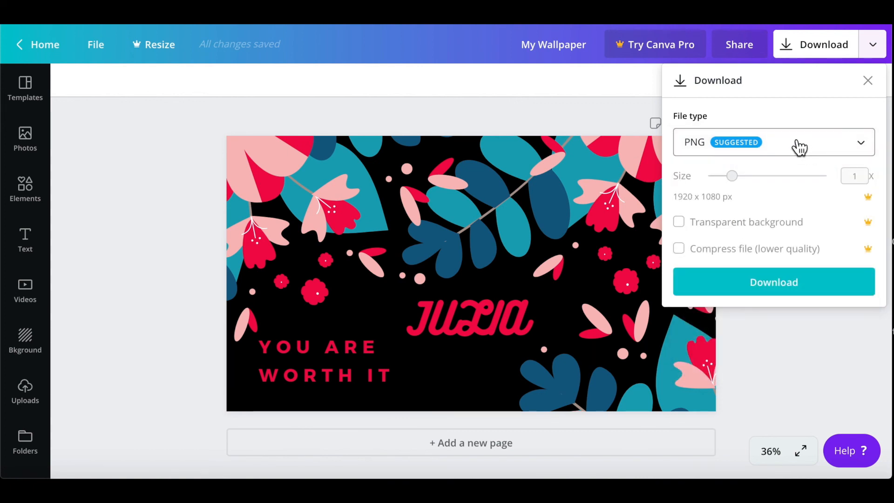
Step: Download the wallpaper and save it to the Desktop as a PNG image
left_click(773, 285)
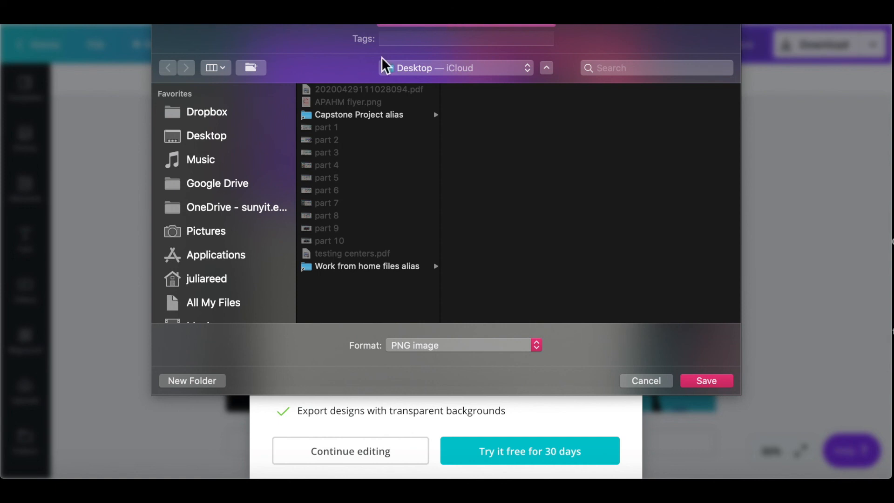
left_click(206, 133)
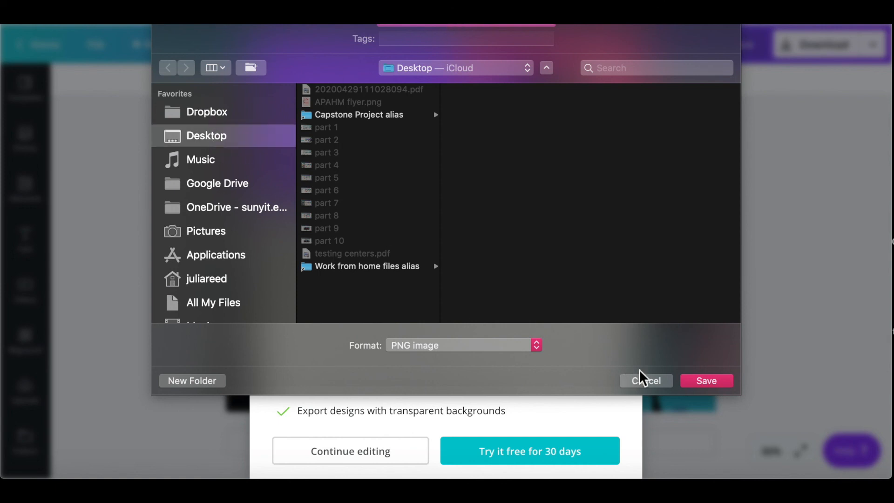
left_click(700, 380)
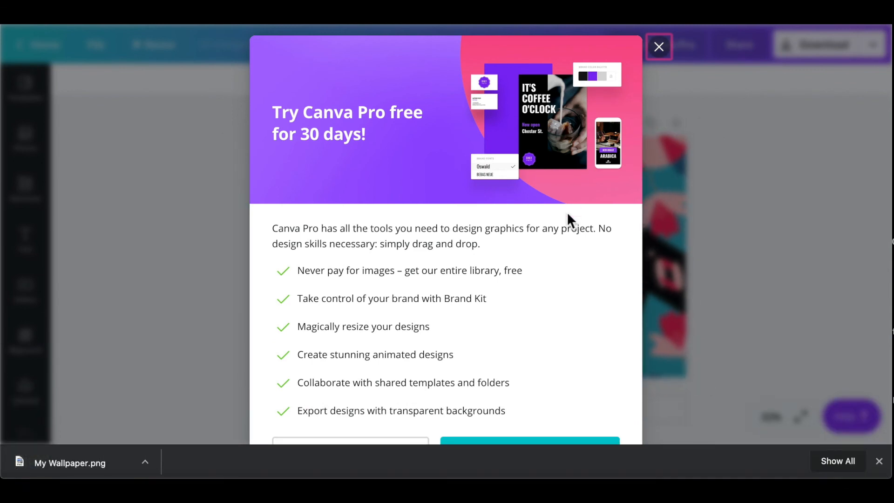
Step: Look over the Canva Pro free trial offer and dismiss it to return to the design
scroll(558, 139, "down", 3)
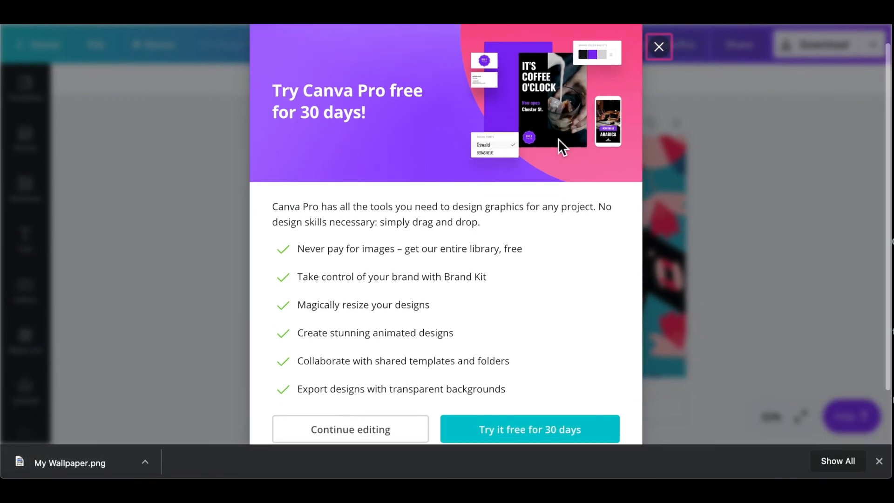
scroll(558, 138, "down", 2)
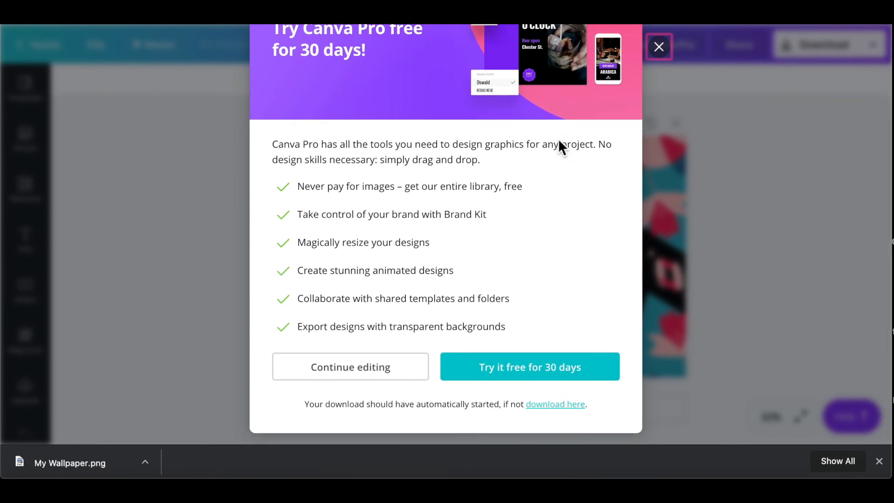
scroll(558, 139, "up", 3)
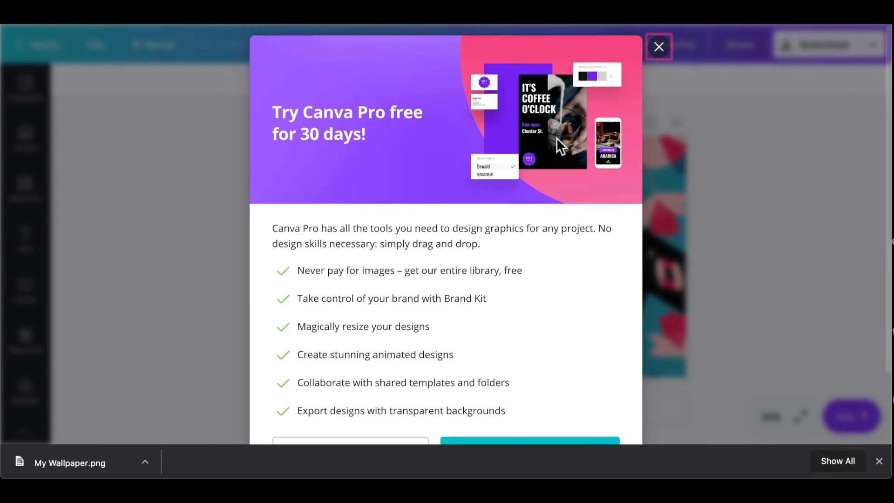
left_click(662, 50)
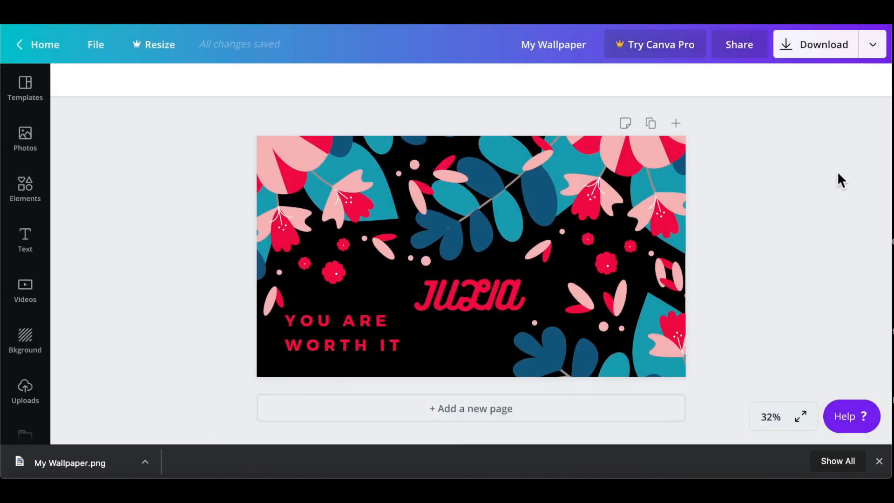